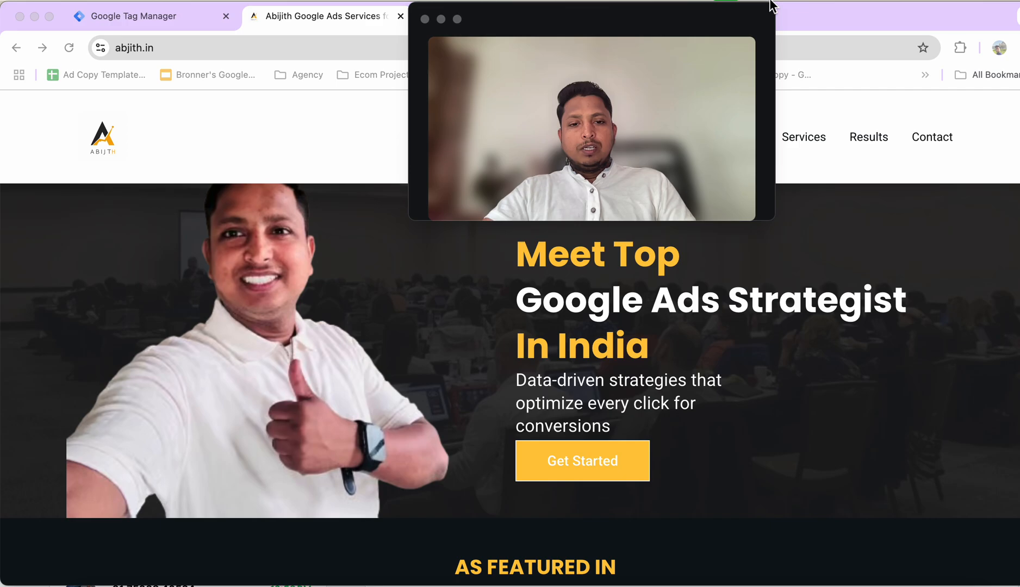
# Look over the website's home page and open its Contact page.
pyautogui.click(815, 103)
pyautogui.scroll(-3, 522, 261)
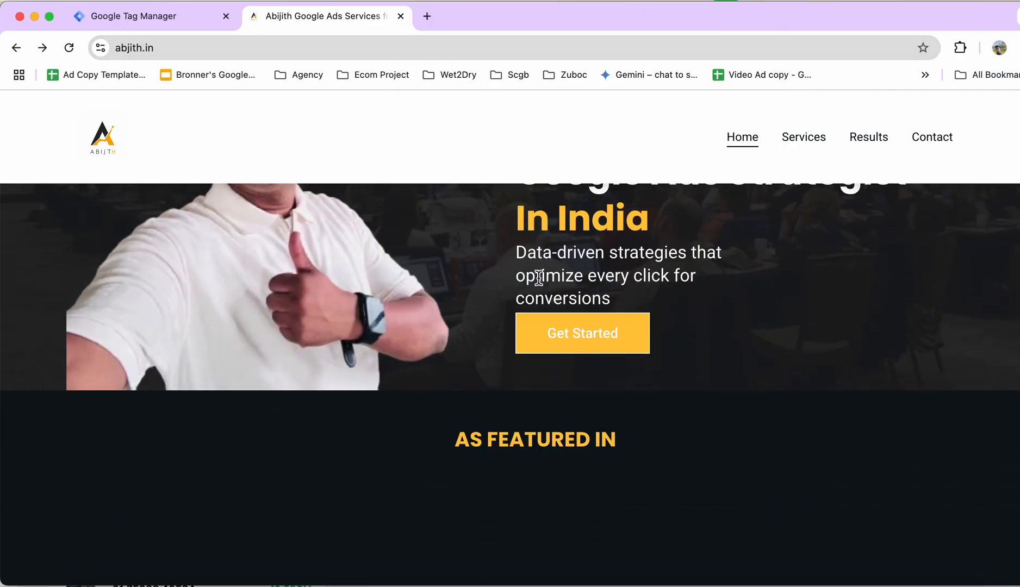
pyautogui.scroll(5, 537, 289)
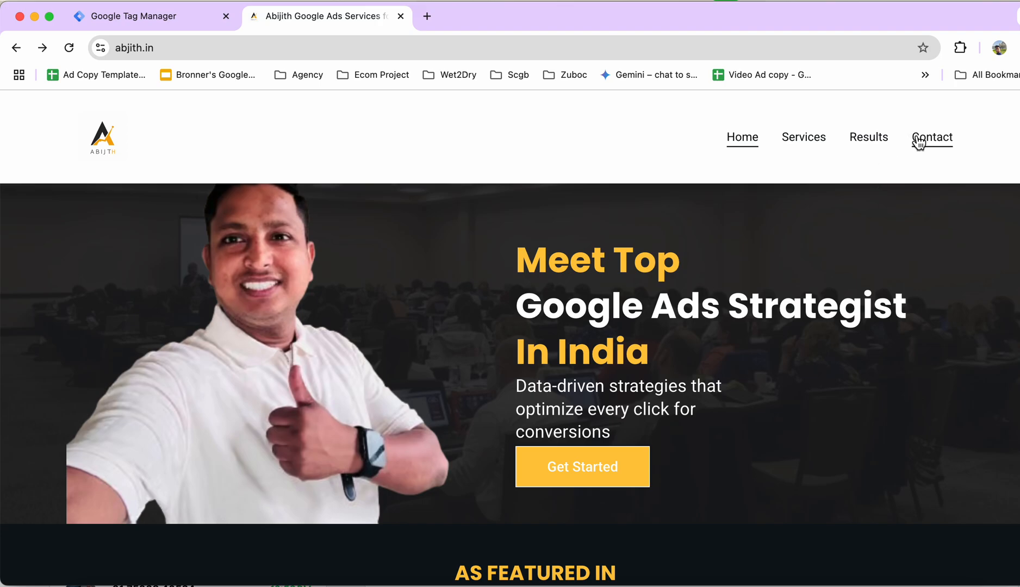
pyautogui.click(915, 140)
# Fill in the contact form's first name and enter abjith.in as the company.
pyautogui.click(446, 306)
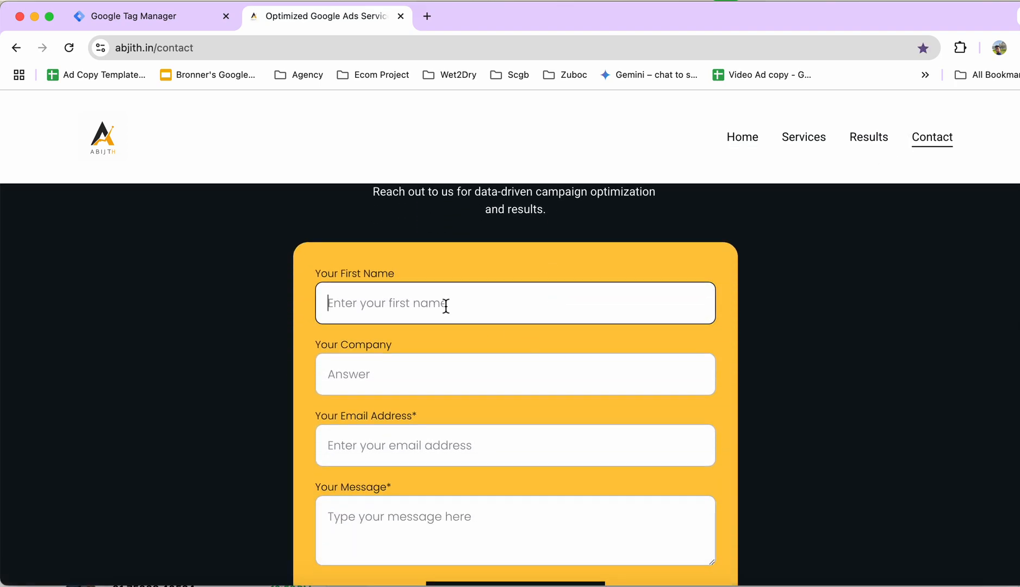
pyautogui.write('dasd')
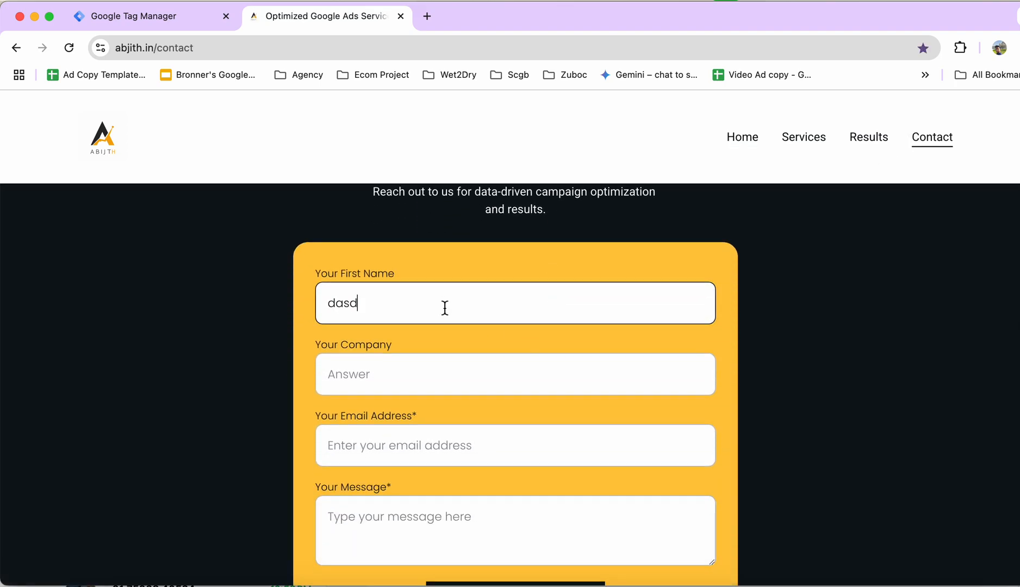
pyautogui.press('BackSpace')
pyautogui.press('BackSpace')
pyautogui.press('BackSpace')
pyautogui.write('a')
pyautogui.press('Tab')
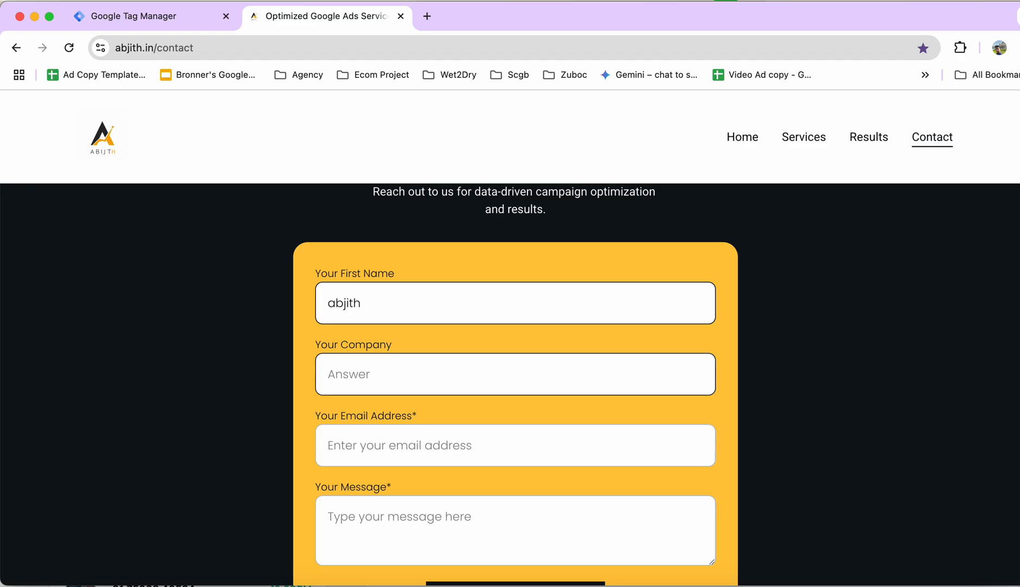
pyautogui.write('abjith.in')
pyautogui.press('Tab')
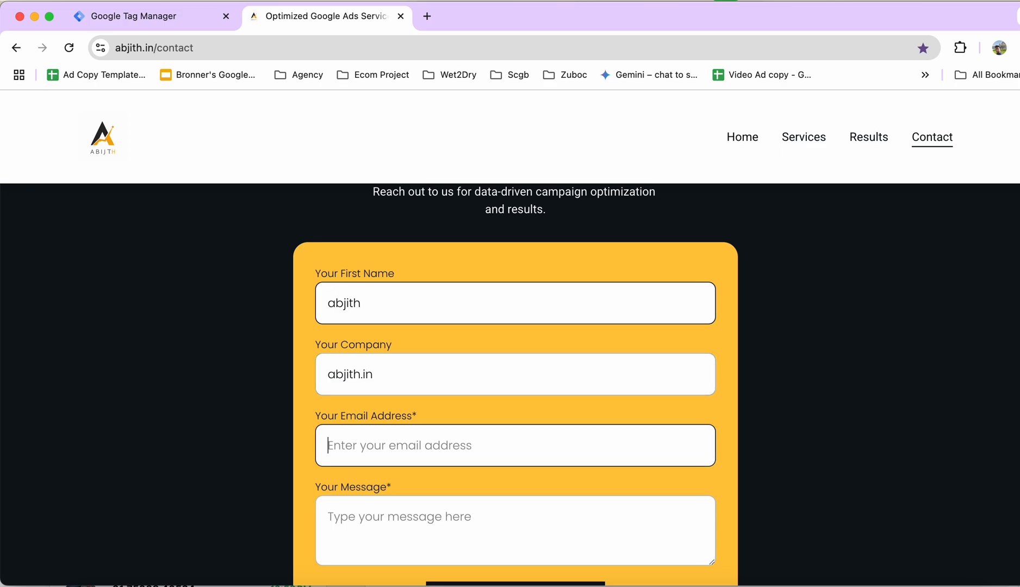
# Fill in the contact form's email address, enter the message "dvsdvgdf", and submit the form.
pyautogui.write('a')
pyautogui.press('BackSpace')
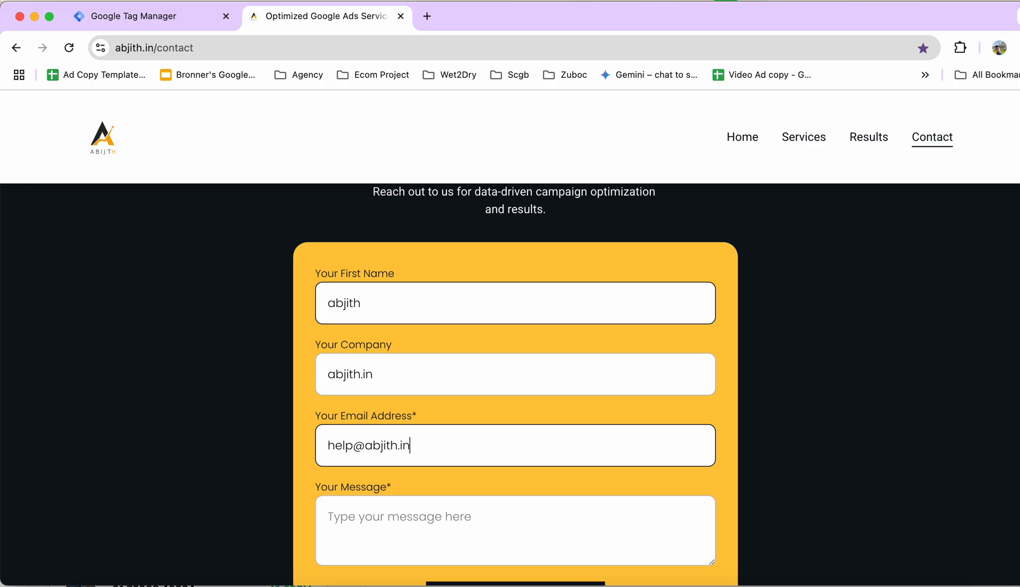
pyautogui.click(389, 519)
pyautogui.write('dvsdvgdf')
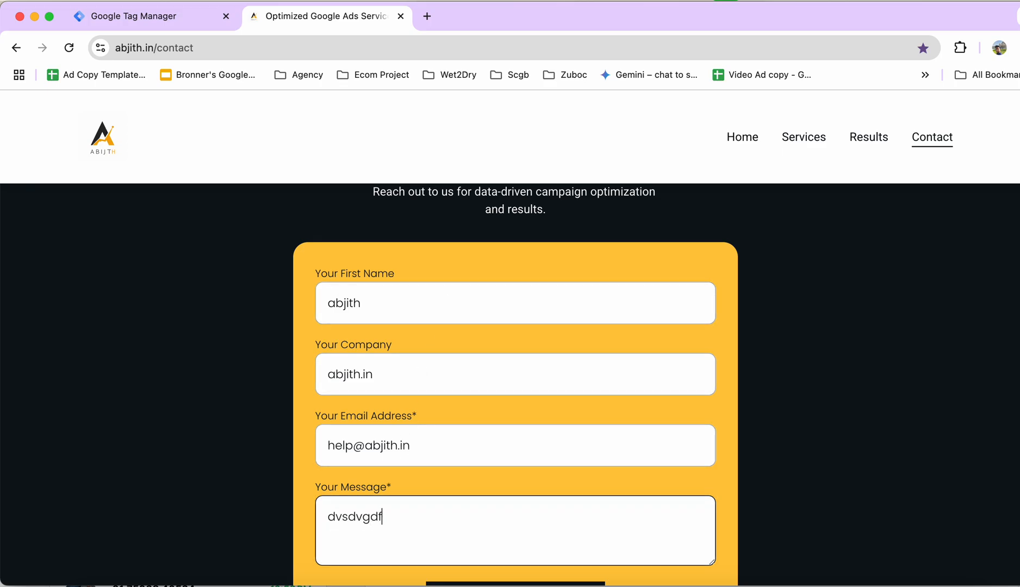
pyautogui.scroll(-3, 390, 519)
pyautogui.click(501, 530)
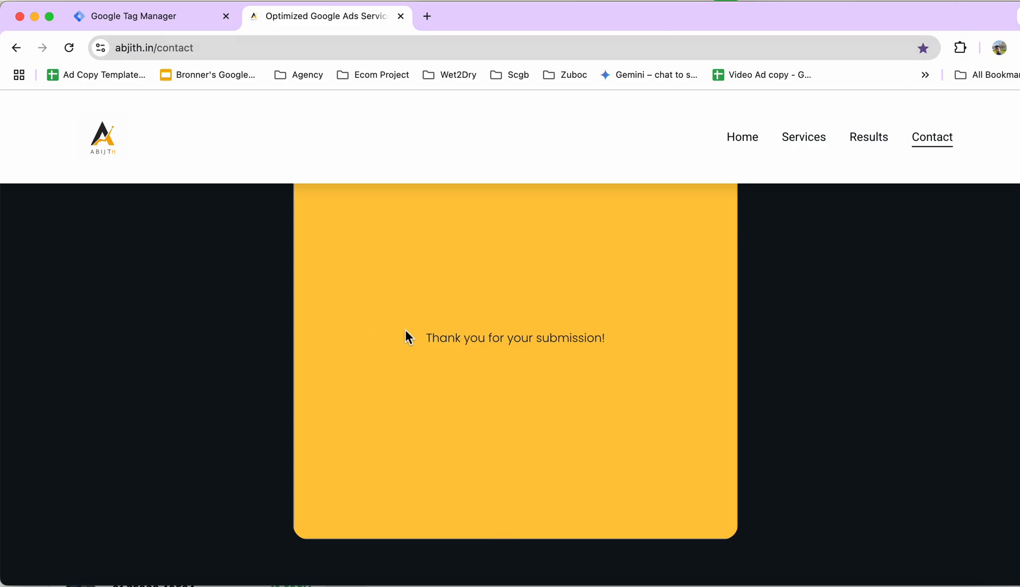
# Inspect the "Thank you for your submission!" message and copy the CSS selector of its success-message heading div.
pyautogui.moveTo(405, 330); pyautogui.dragTo(635, 359)
pyautogui.rightClick(566, 339)
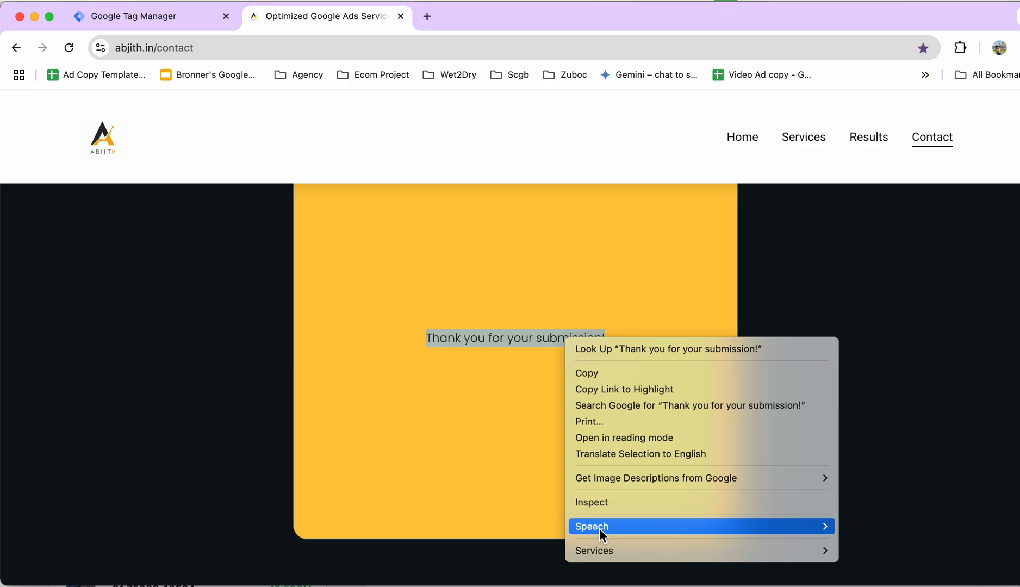
pyautogui.click(607, 506)
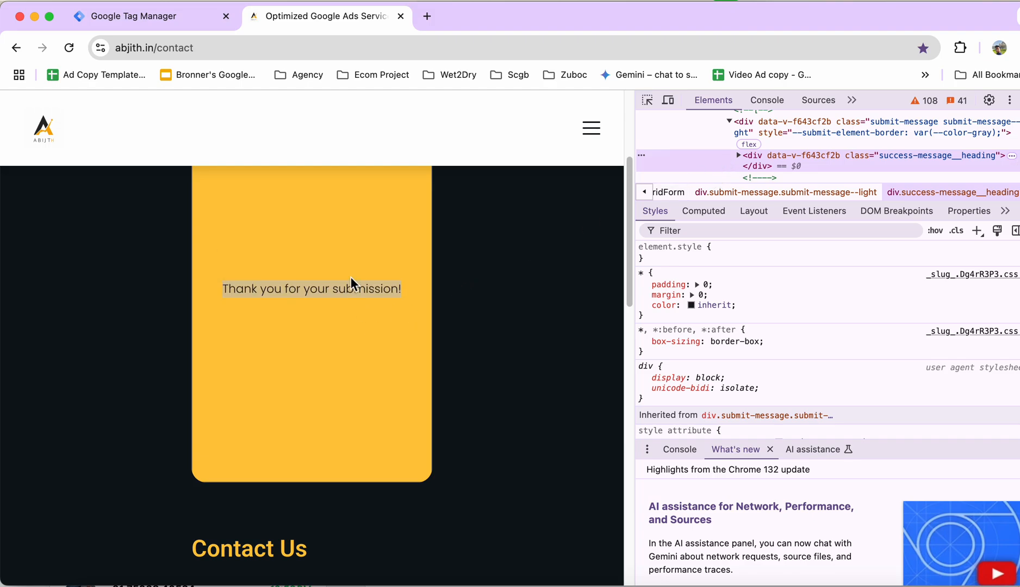
pyautogui.rightClick(689, 155)
pyautogui.moveTo(735, 272)
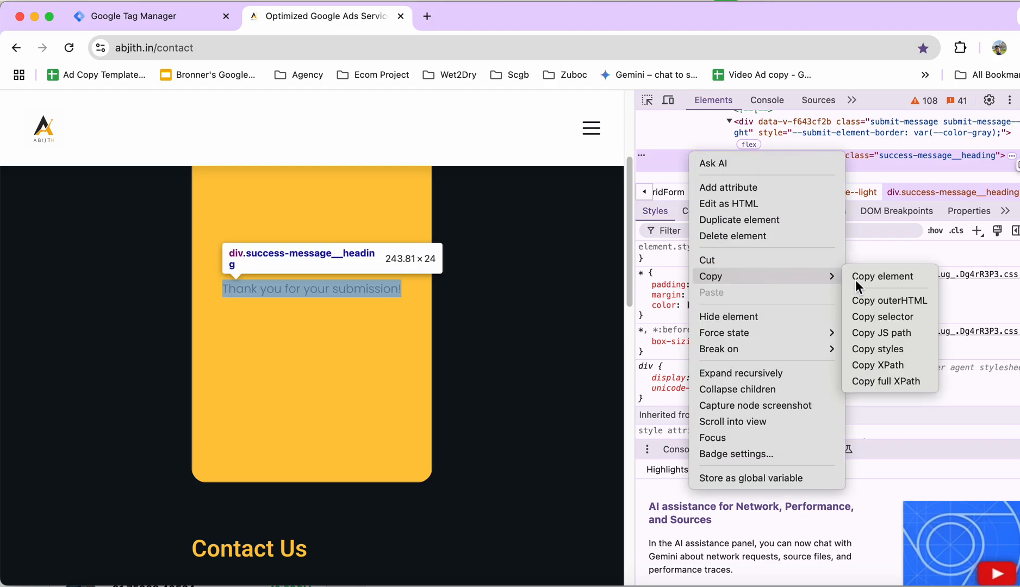
pyautogui.click(891, 314)
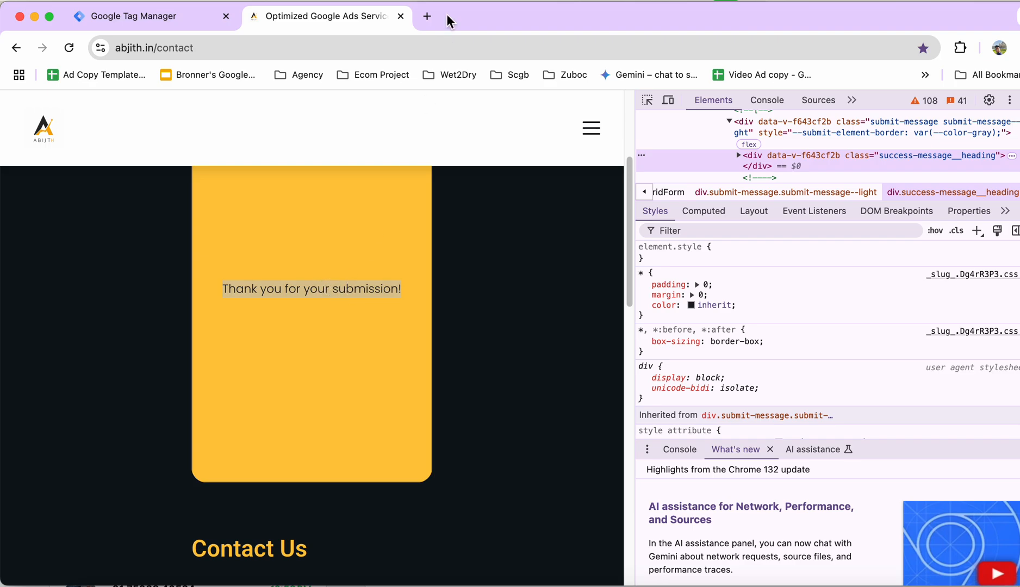
# Paste the copied selector "#z5gNva > div > div" into the address bar of a new browser tab.
pyautogui.click(427, 16)
pyautogui.click(415, 48)
pyautogui.press('super+v')
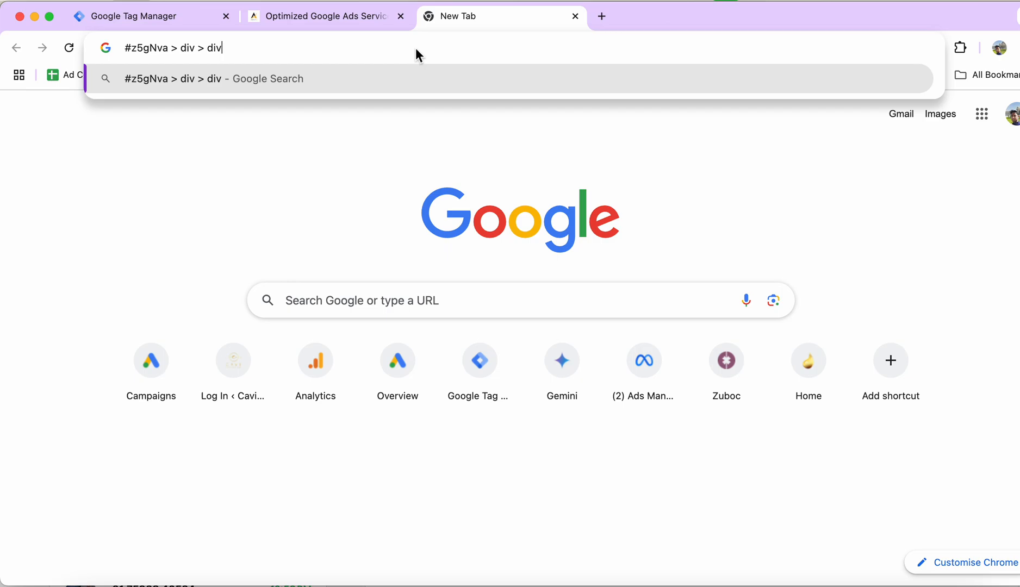
pyautogui.moveTo(362, 50); pyautogui.dragTo(109, 54)
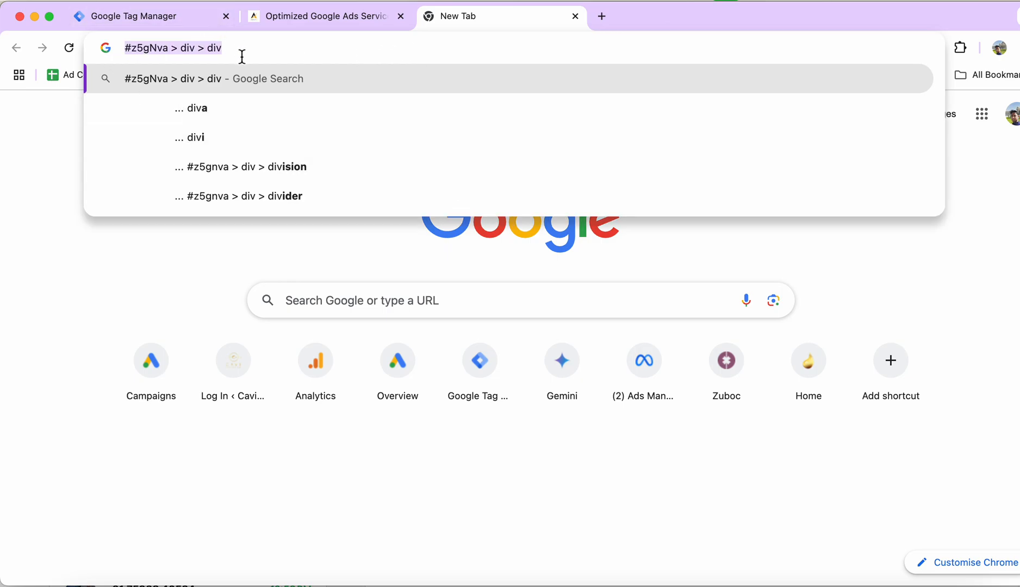
pyautogui.click(319, 16)
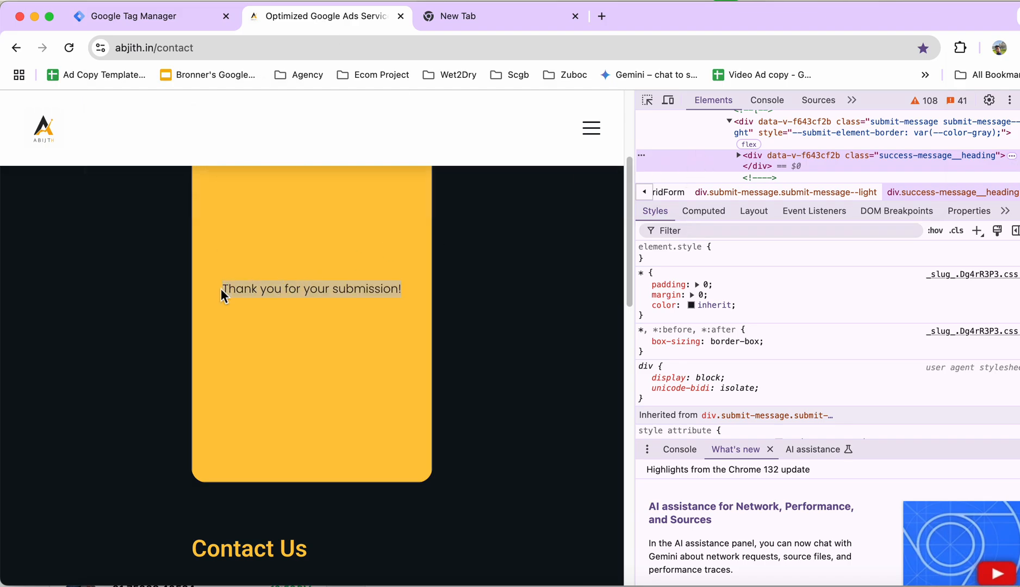
pyautogui.moveTo(220, 296); pyautogui.dragTo(418, 296)
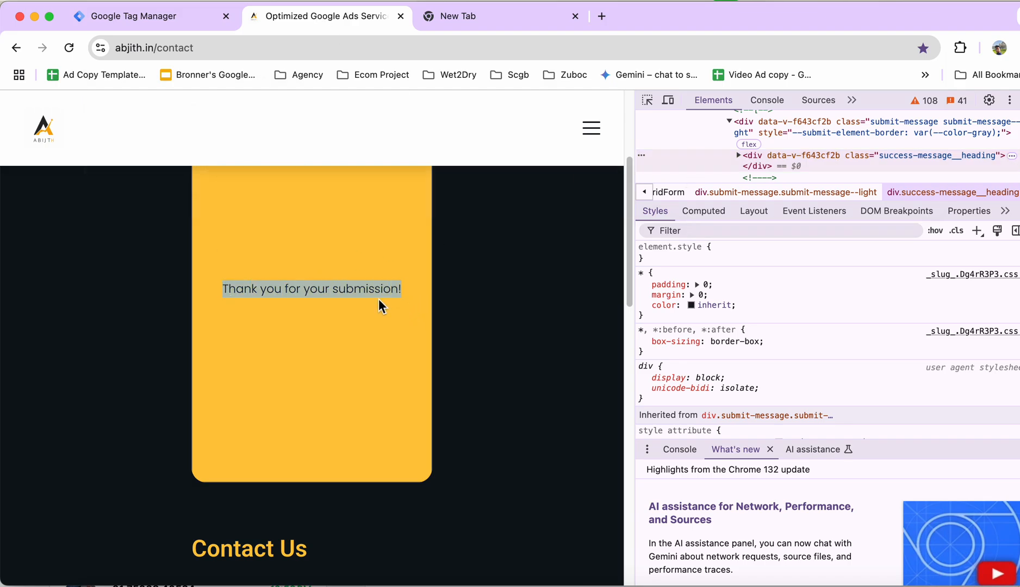
pyautogui.scroll(1, 378, 299)
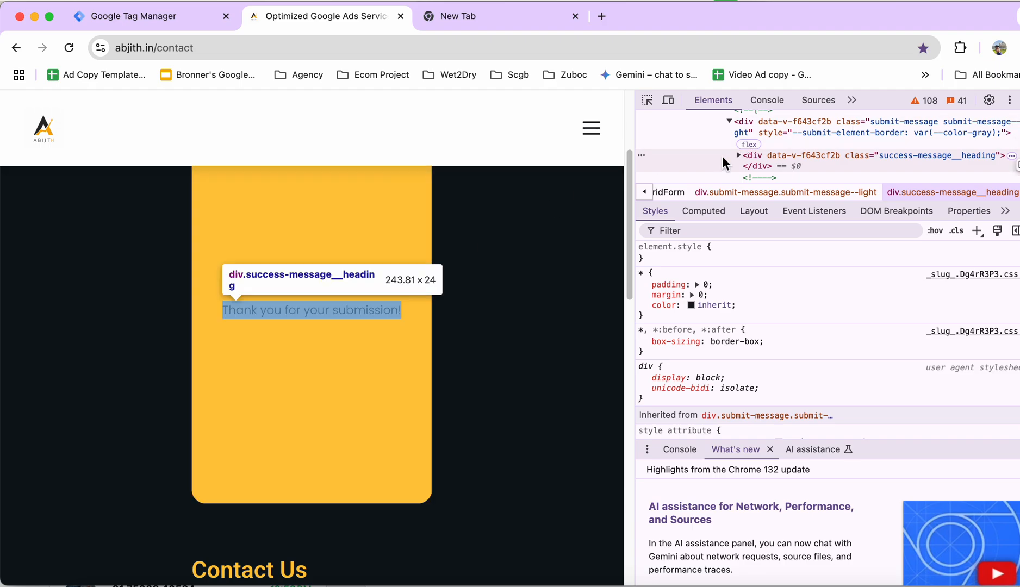
pyautogui.click(502, 20)
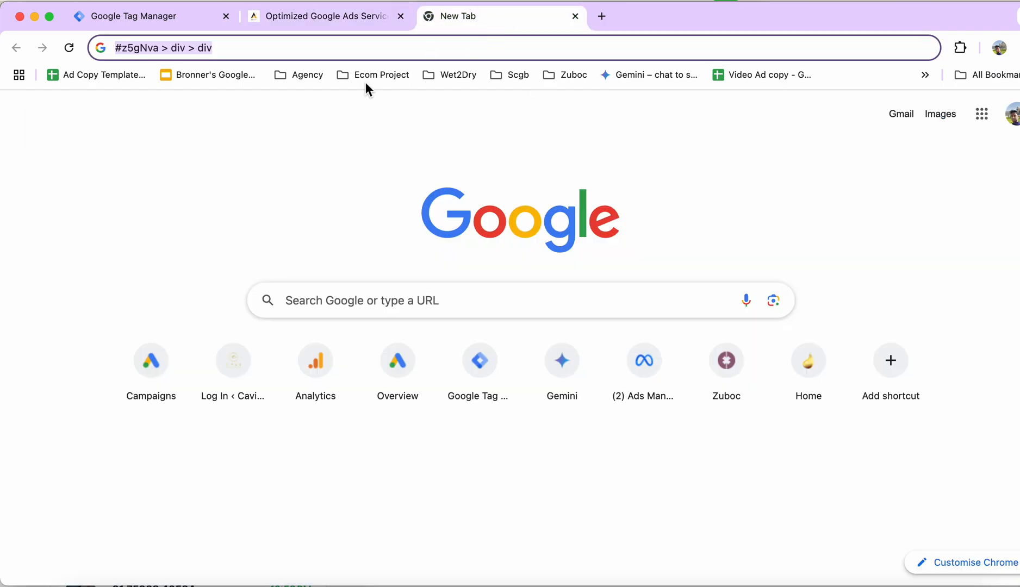
pyautogui.click(321, 13)
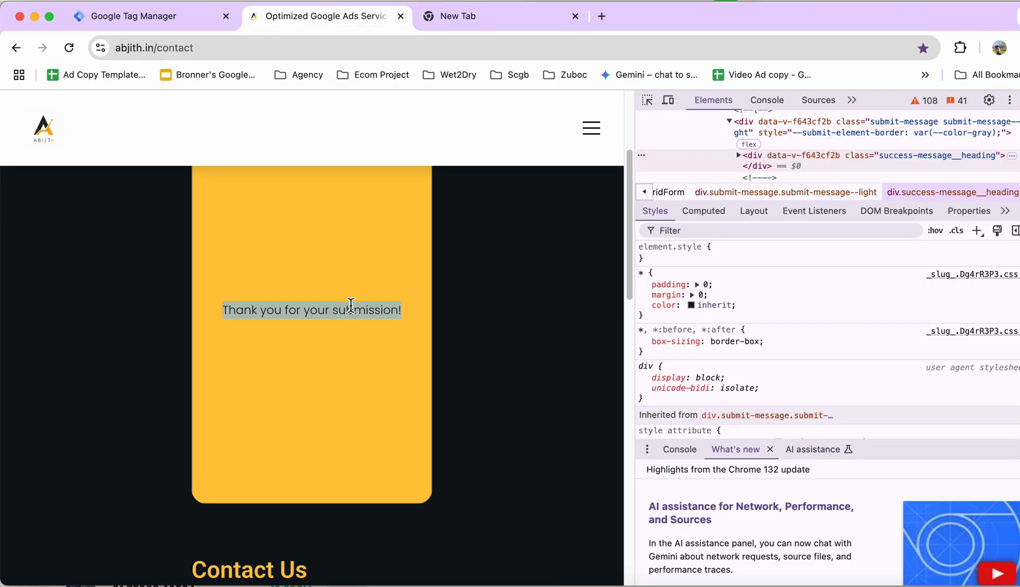
pyautogui.click(114, 12)
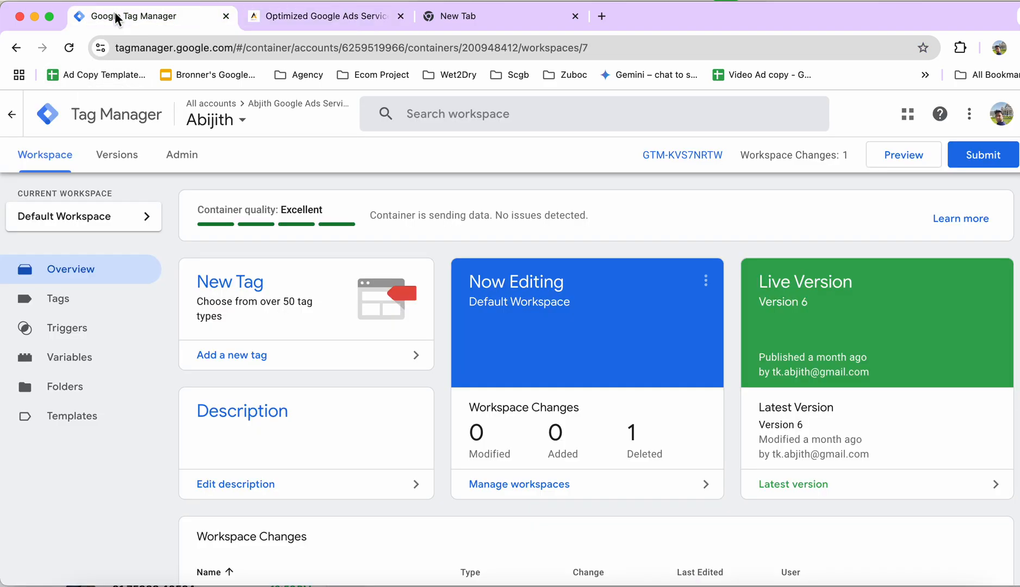
# Switch to Google Ads in the new tab using the Agency bookmarks and open the conversion goals summary.
pyautogui.click(486, 20)
pyautogui.click(313, 76)
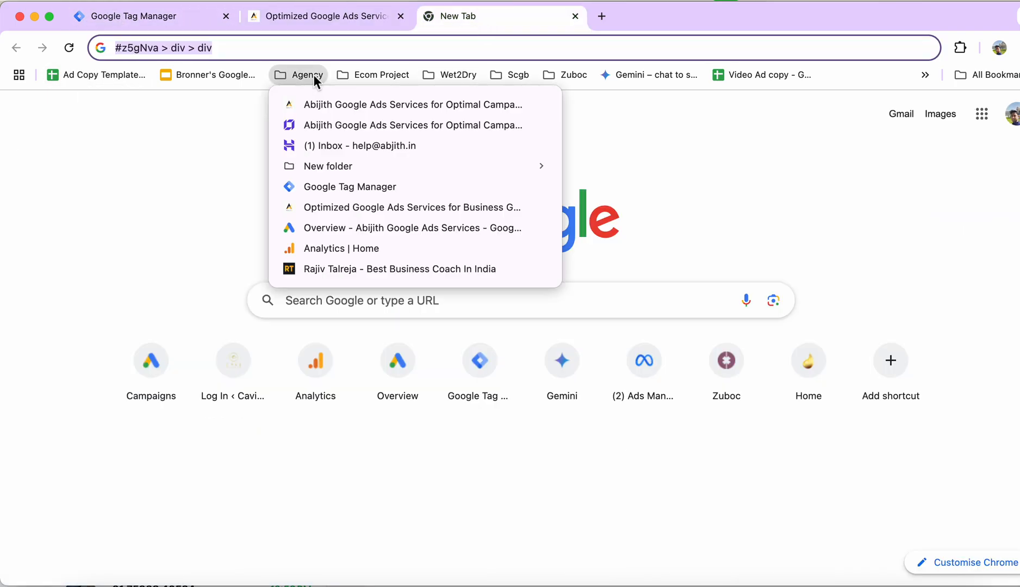
pyautogui.click(364, 227)
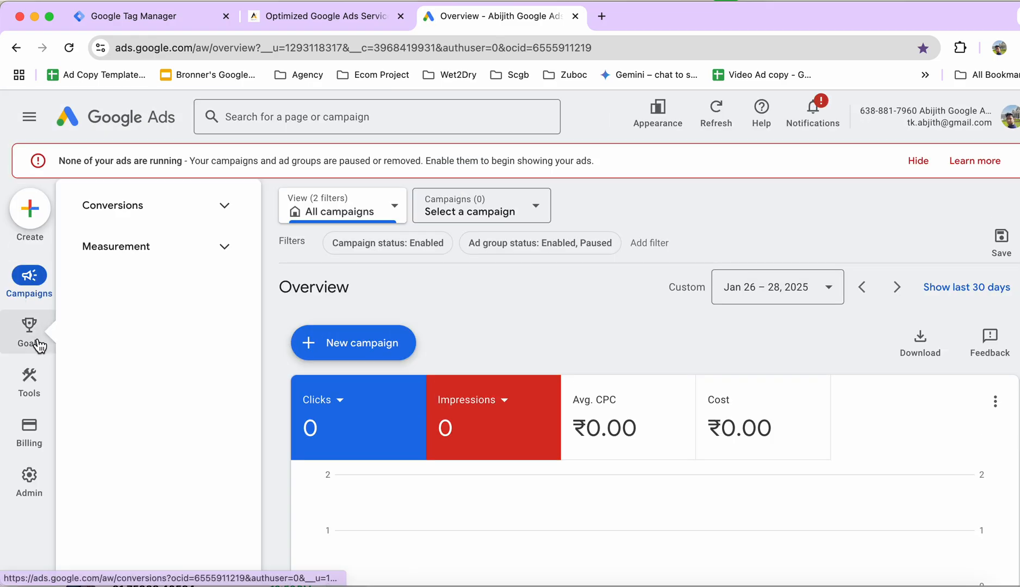
pyautogui.click(33, 334)
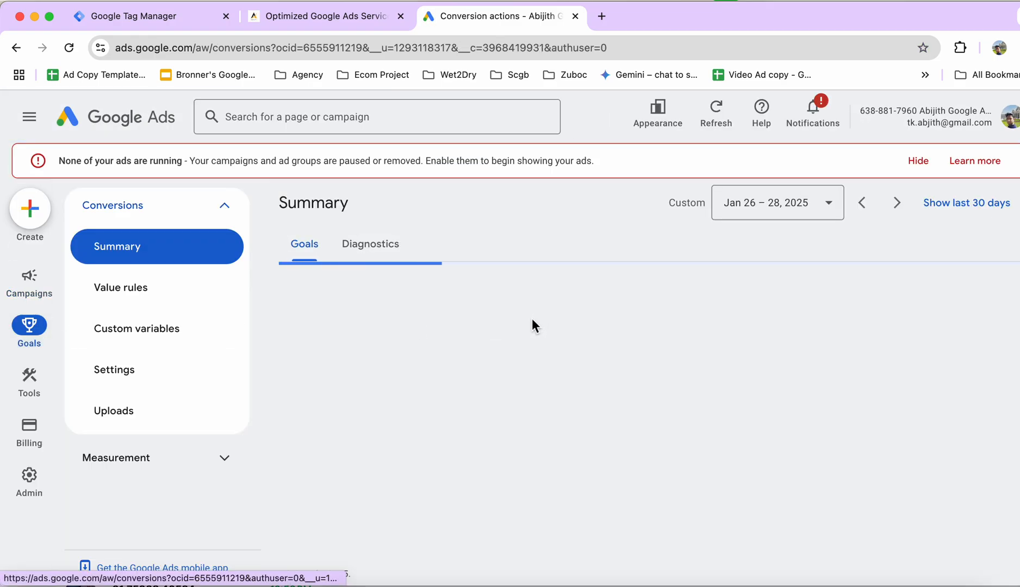
# Start a new conversion action from the goals summary, tracking actions on the website.
pyautogui.click(916, 171)
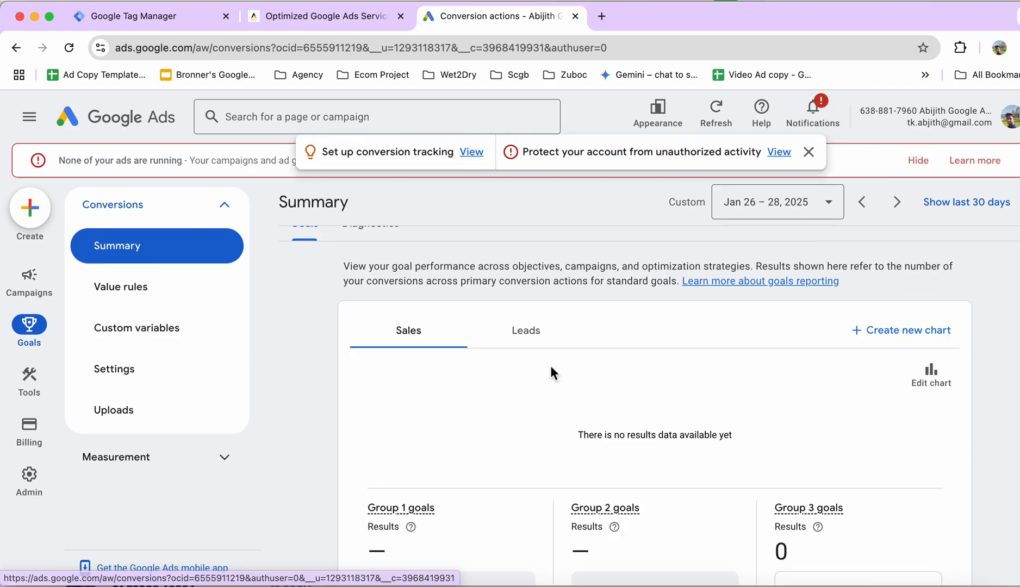
pyautogui.scroll(-1, 549, 366)
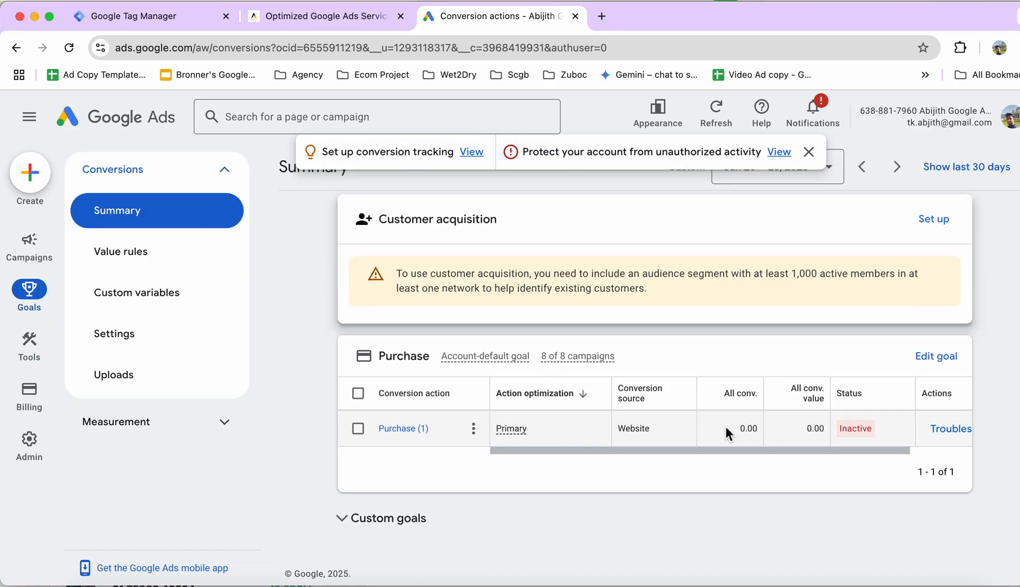
pyautogui.click(369, 519)
pyautogui.scroll(-3, 479, 496)
pyautogui.scroll(5, 478, 496)
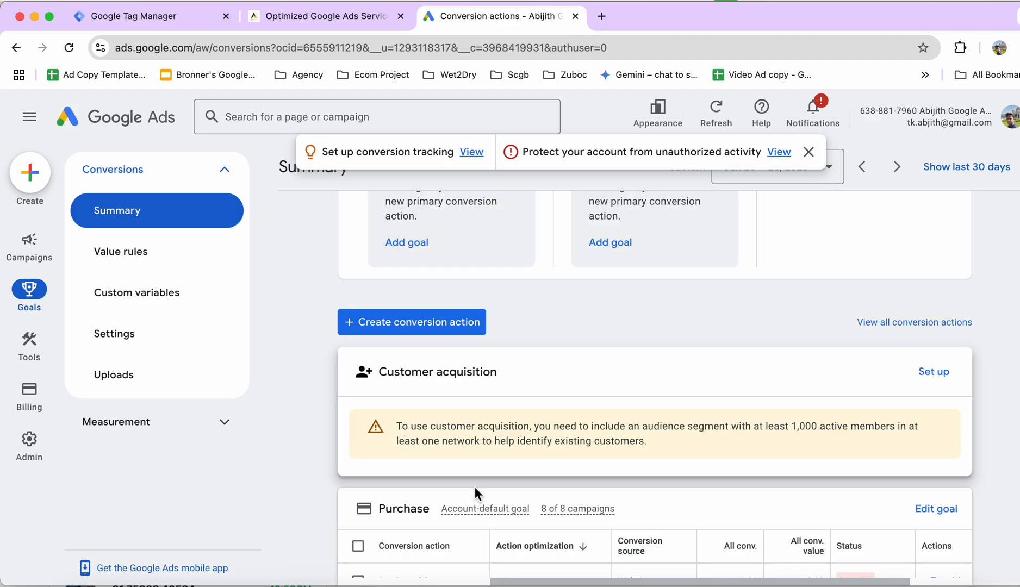
pyautogui.click(432, 323)
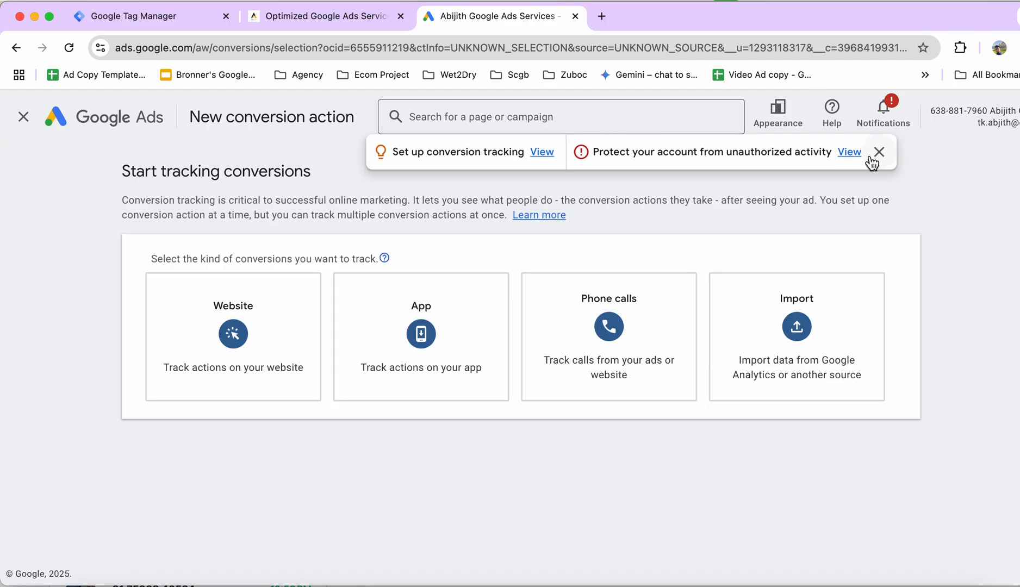
pyautogui.click(235, 345)
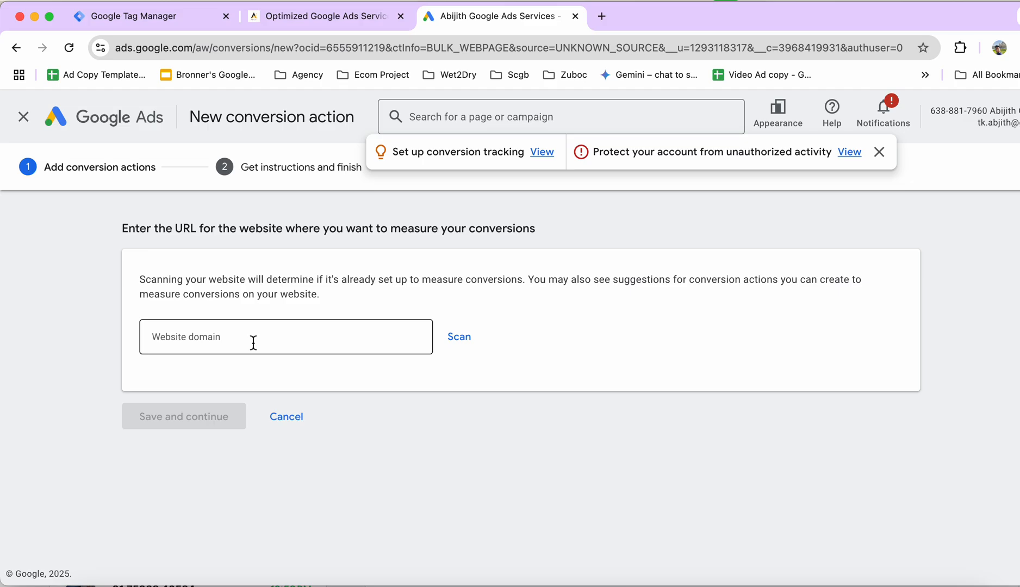
pyautogui.click(292, 340)
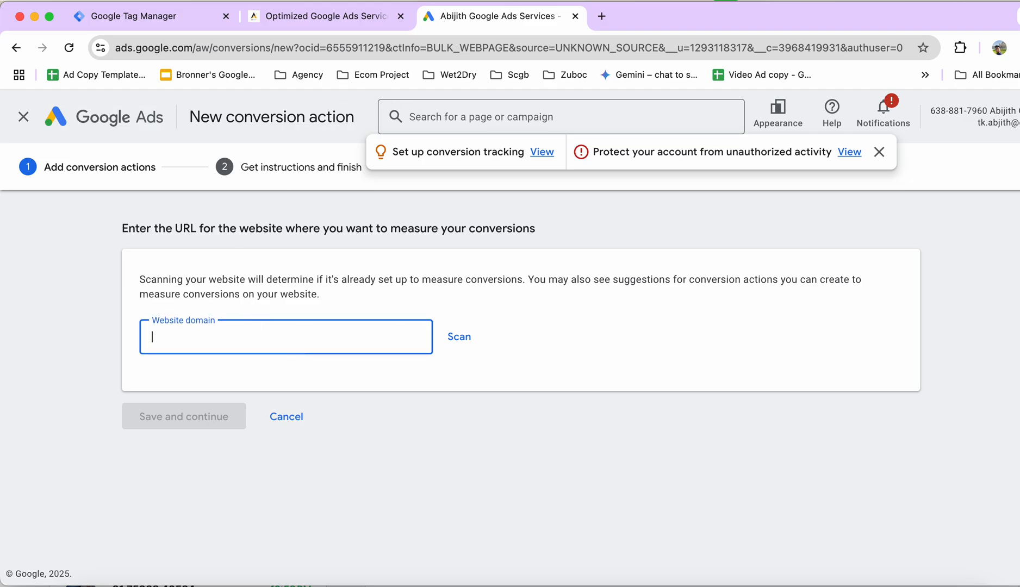
pyautogui.click(313, 16)
pyautogui.click(239, 54)
pyautogui.press('super+c')
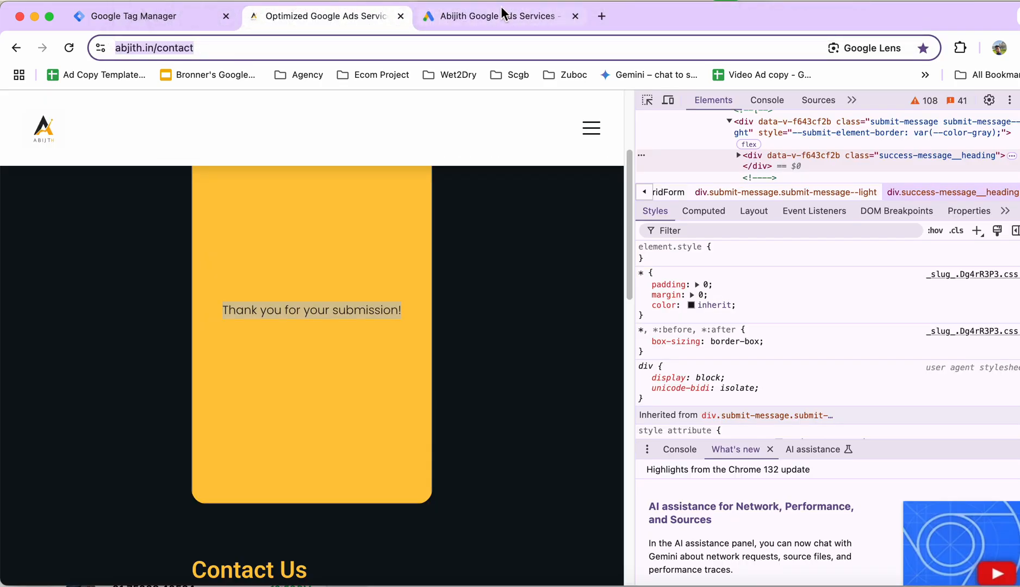
pyautogui.click(536, 21)
pyautogui.press('super+v')
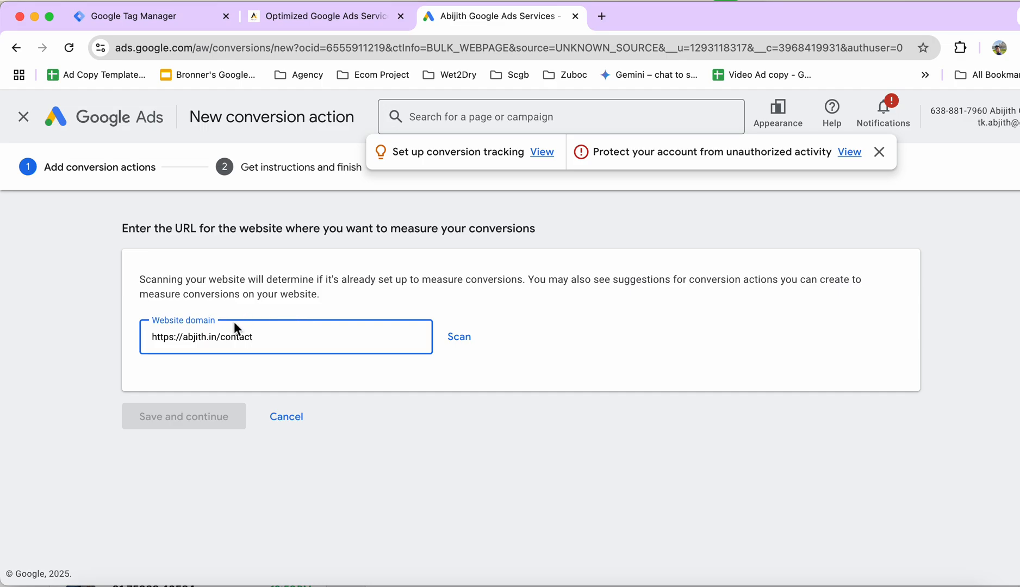
pyautogui.doubleClick(223, 336)
pyautogui.press('BackSpace')
pyautogui.click(458, 337)
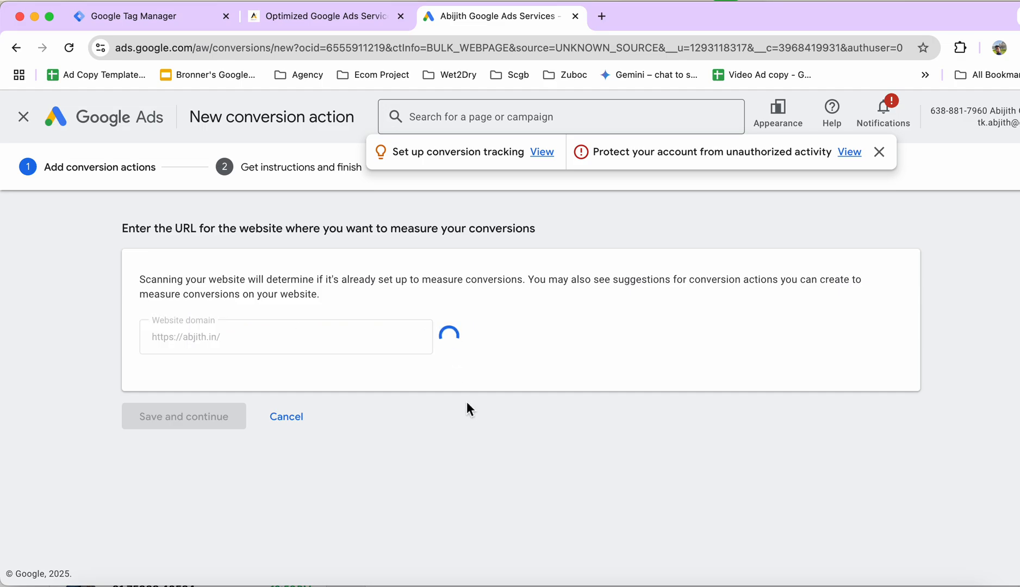
pyautogui.click(879, 153)
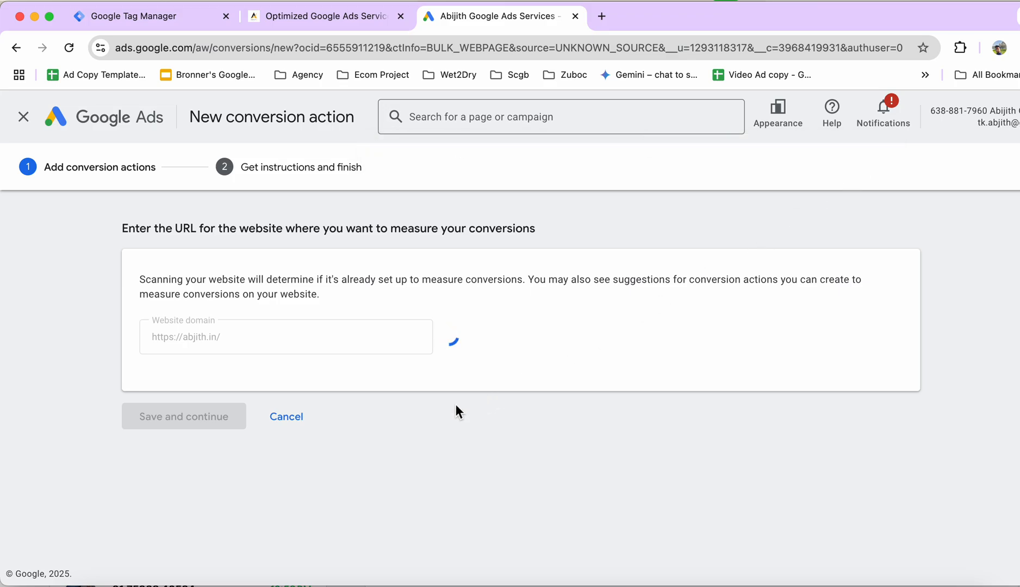
pyautogui.scroll(-8, 369, 454)
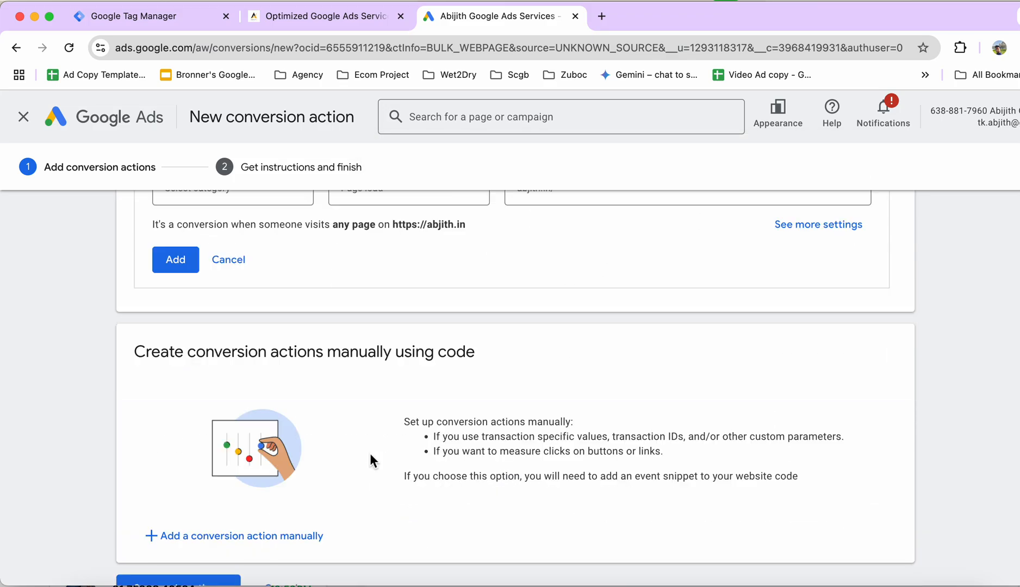
# Add a conversion action manually and set its goal category to Submit lead form.
pyautogui.scroll(-1, 369, 460)
pyautogui.click(249, 487)
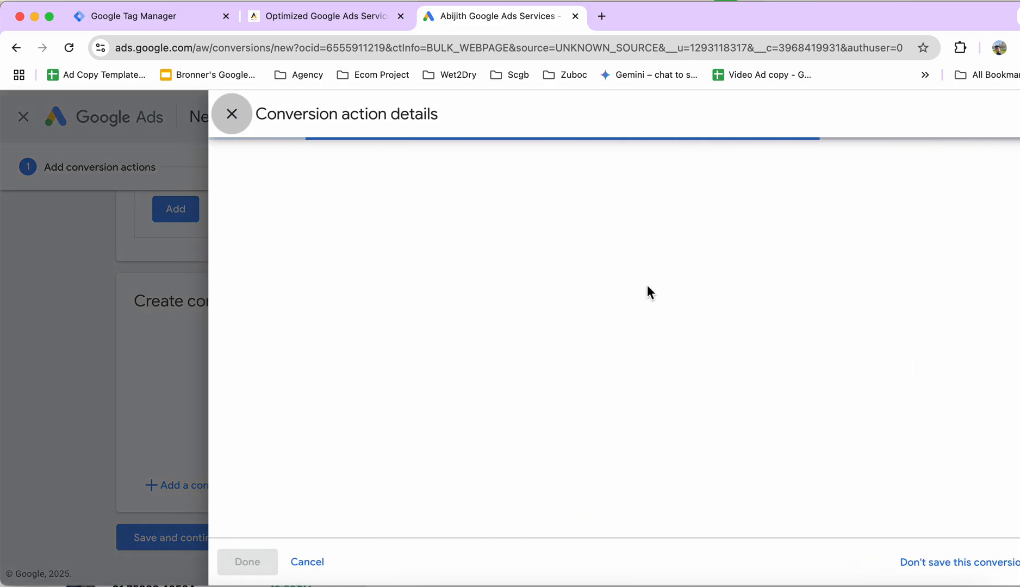
pyautogui.click(521, 306)
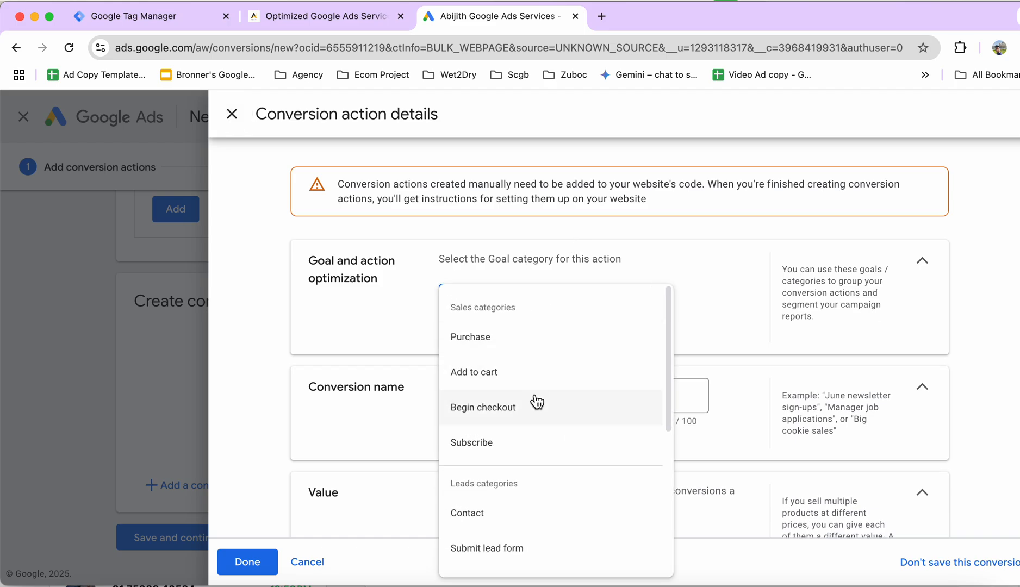
pyautogui.scroll(-4, 537, 405)
pyautogui.click(539, 439)
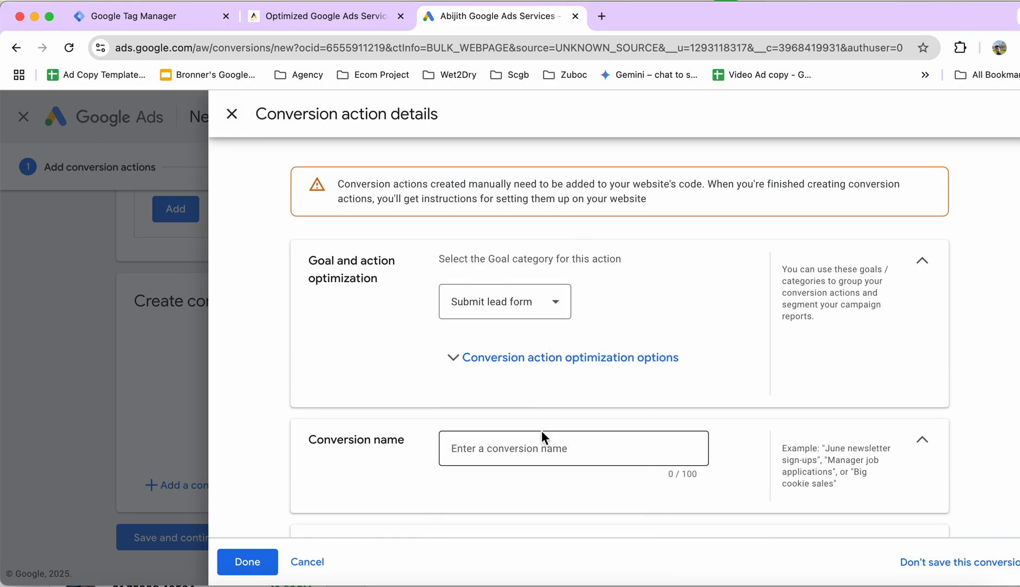
# Name the conversion action "Submit - Lead Form".
pyautogui.scroll(-2, 542, 434)
pyautogui.click(521, 337)
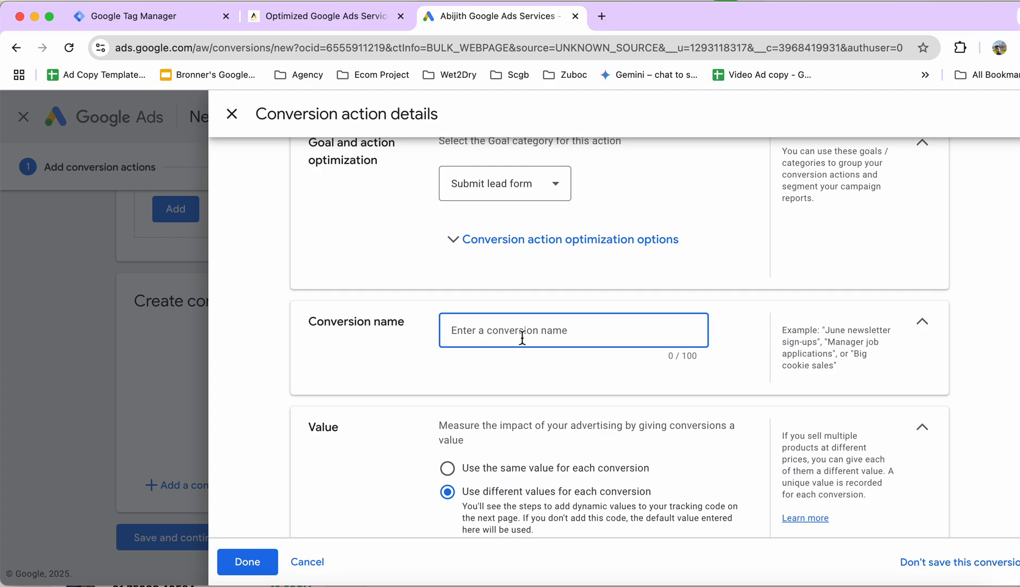
pyautogui.write('Submit - Lead Form')
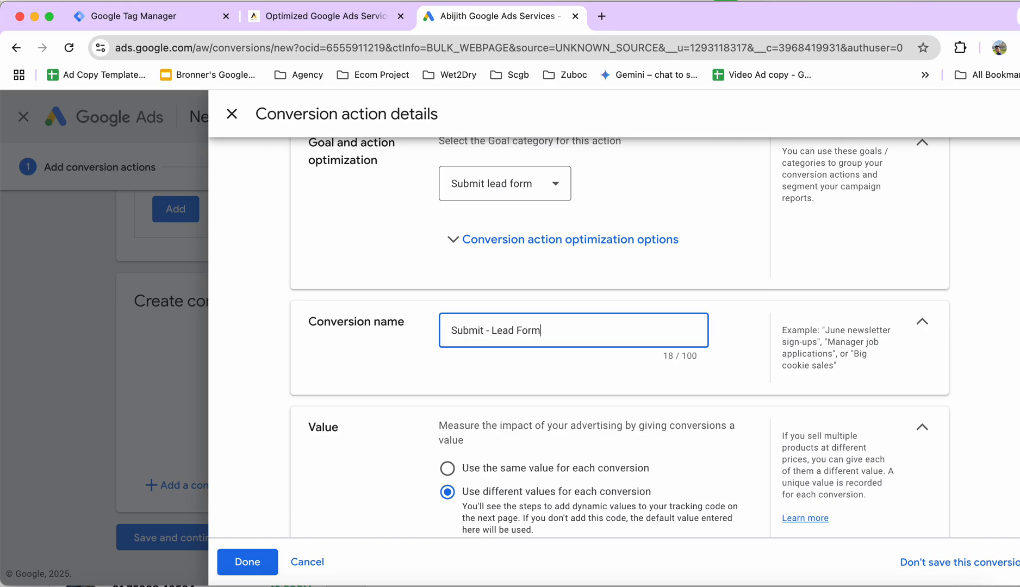
# Use the same value for each conversion and set the count to One conversion per interaction.
pyautogui.scroll(-5, 540, 291)
pyautogui.click(506, 231)
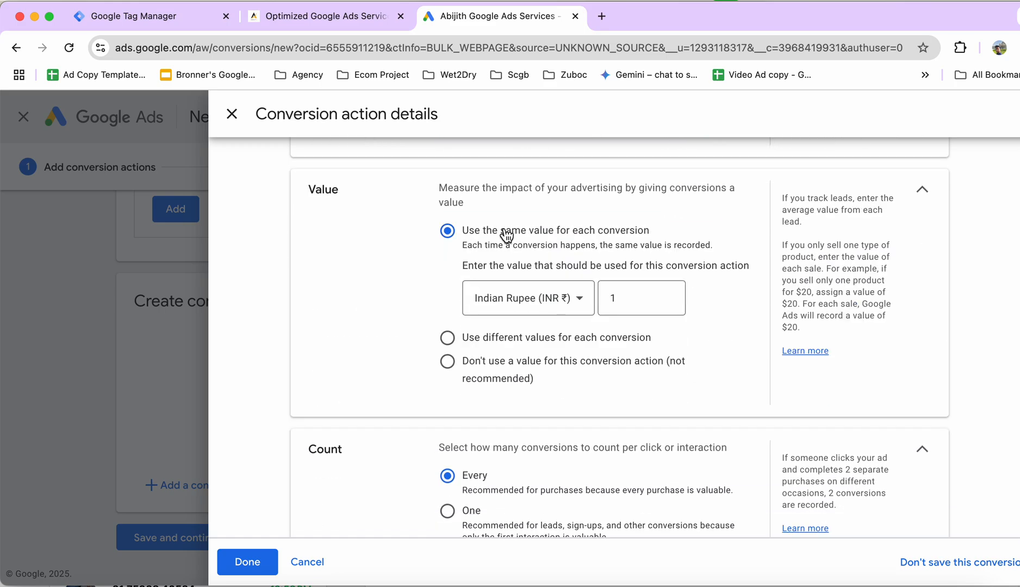
pyautogui.scroll(-5, 522, 358)
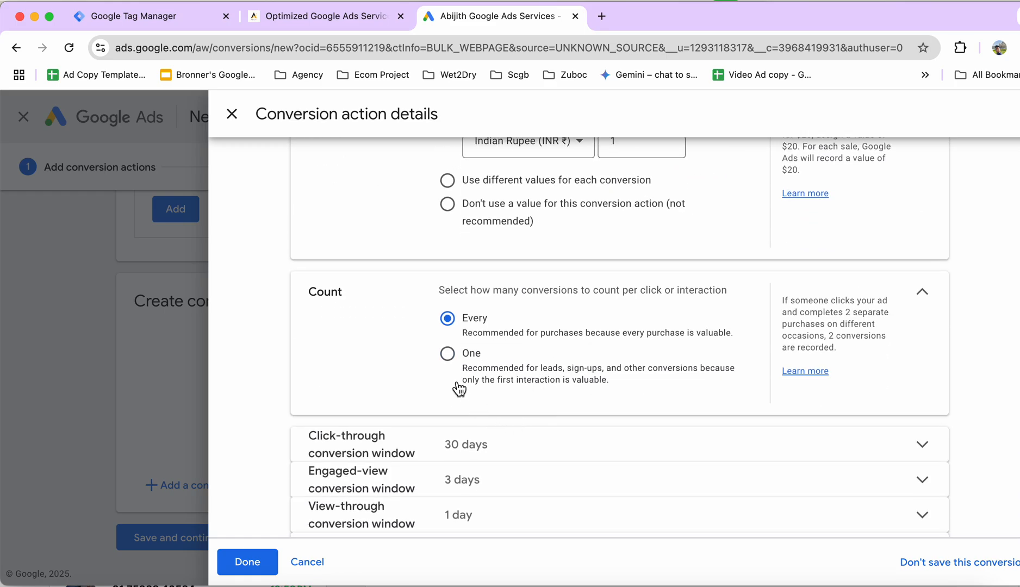
pyautogui.click(448, 356)
# Set the click-through conversion window to 90 days.
pyautogui.scroll(-3, 513, 380)
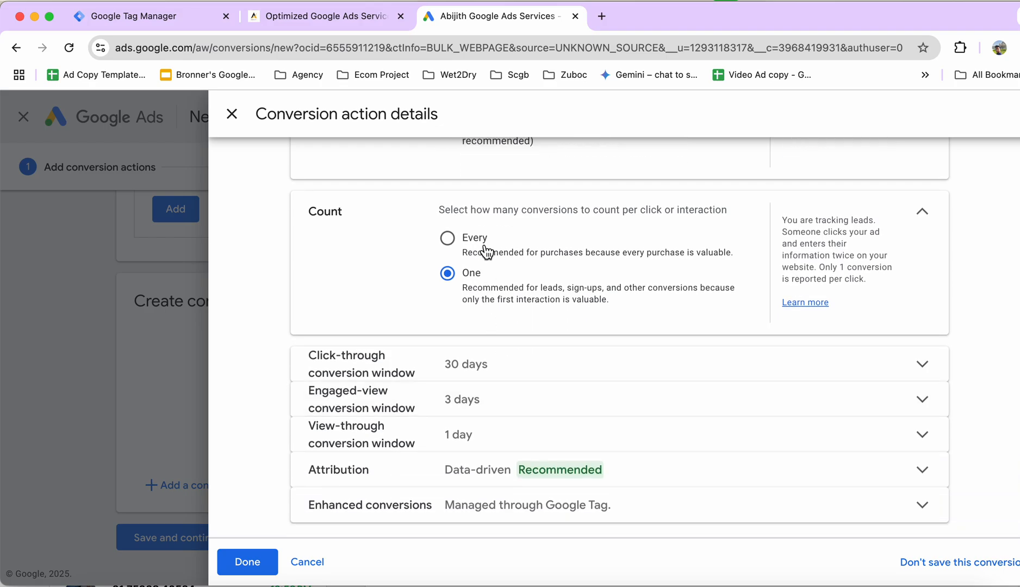
pyautogui.click(538, 360)
pyautogui.click(493, 305)
pyautogui.click(528, 344)
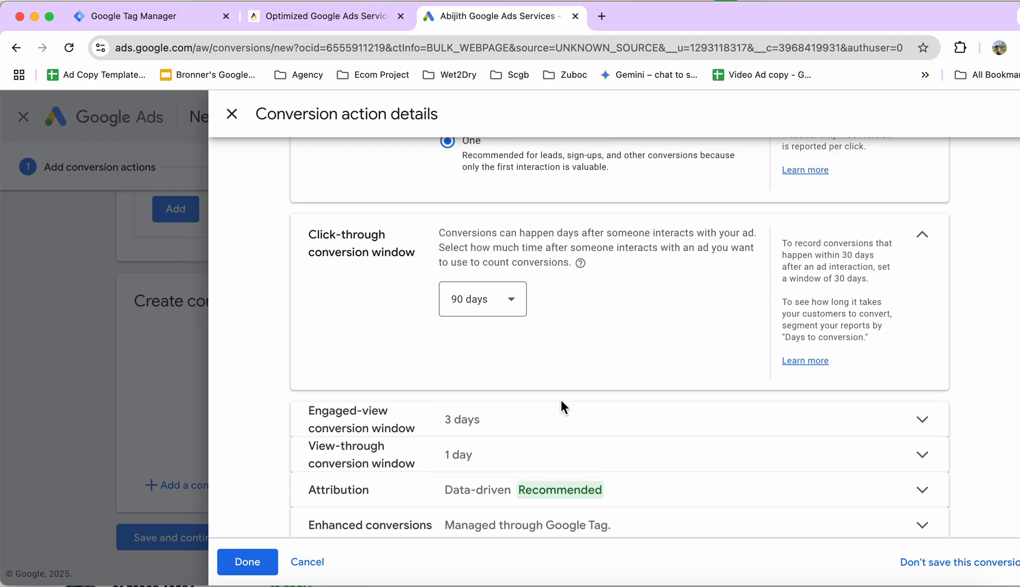
# Set the engaged-view conversion window to 30 days.
pyautogui.click(569, 418)
pyautogui.click(494, 358)
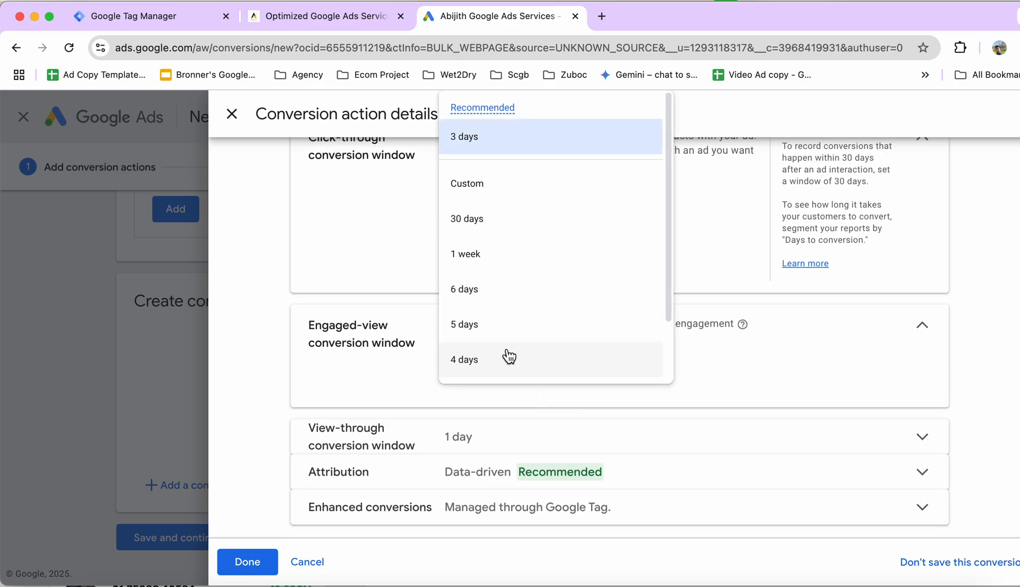
pyautogui.click(493, 146)
pyautogui.click(514, 354)
pyautogui.click(498, 245)
# Set the view-through conversion window to 30 days.
pyautogui.click(539, 437)
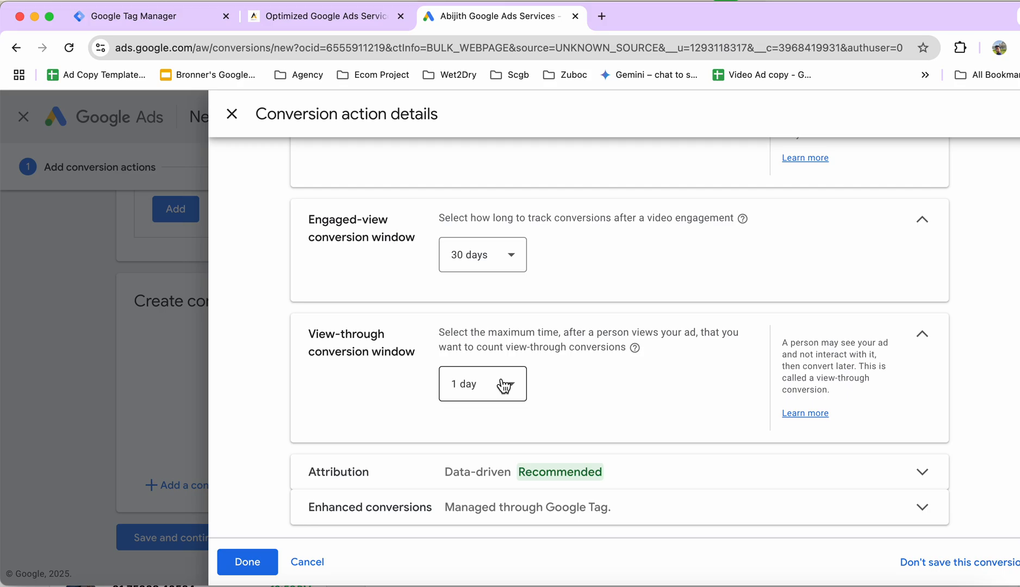
pyautogui.click(503, 383)
pyautogui.click(509, 175)
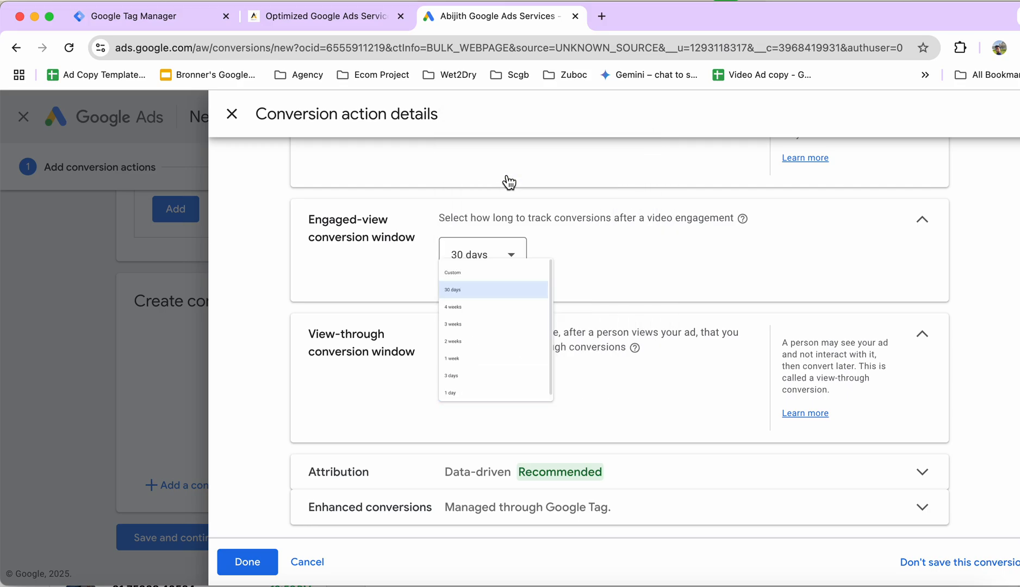
# Review the click-through, engaged-view and view-through conversion windows and collapse their sections.
pyautogui.scroll(1, 506, 321)
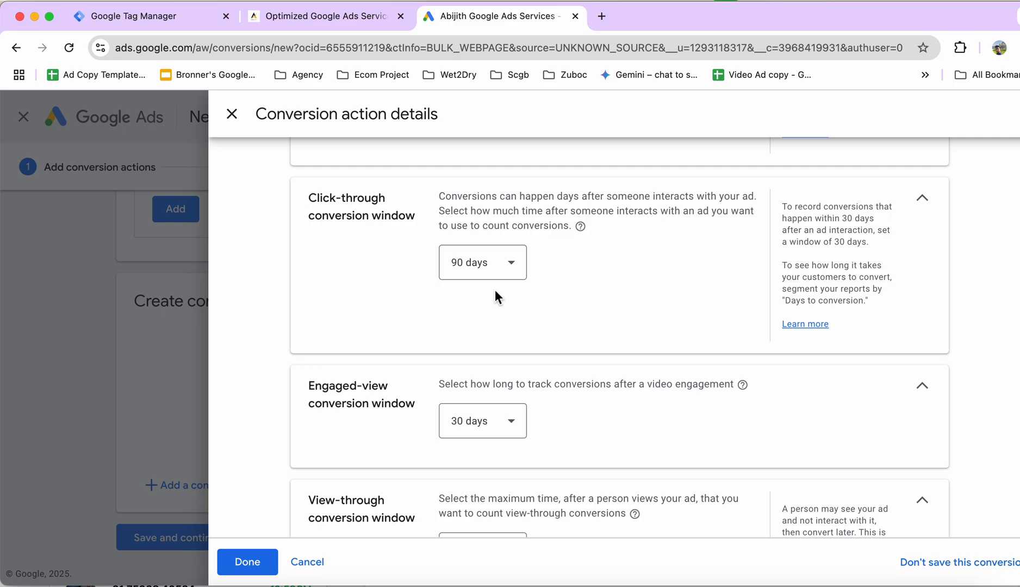
pyautogui.moveTo(317, 197); pyautogui.dragTo(417, 218)
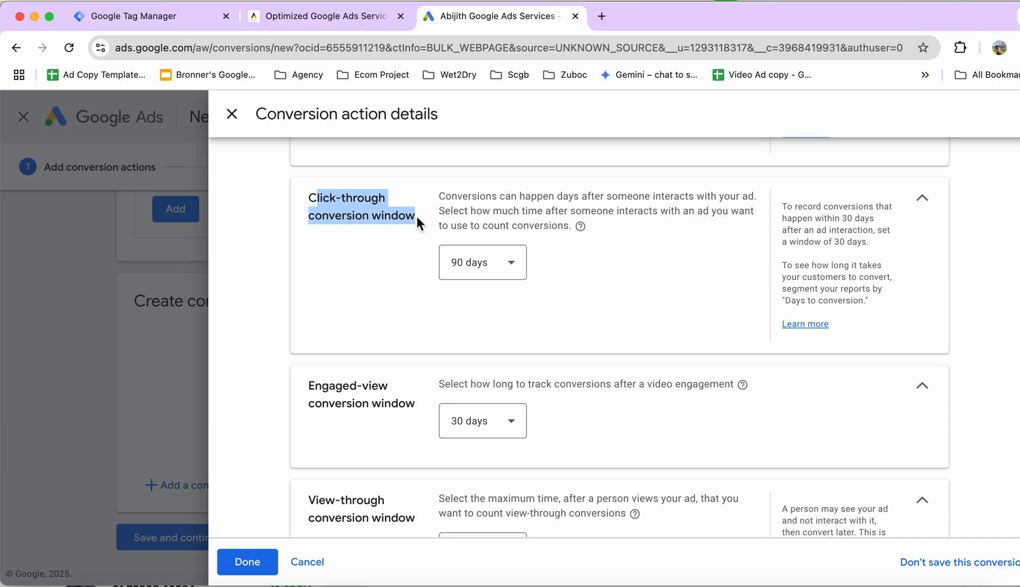
pyautogui.click(385, 261)
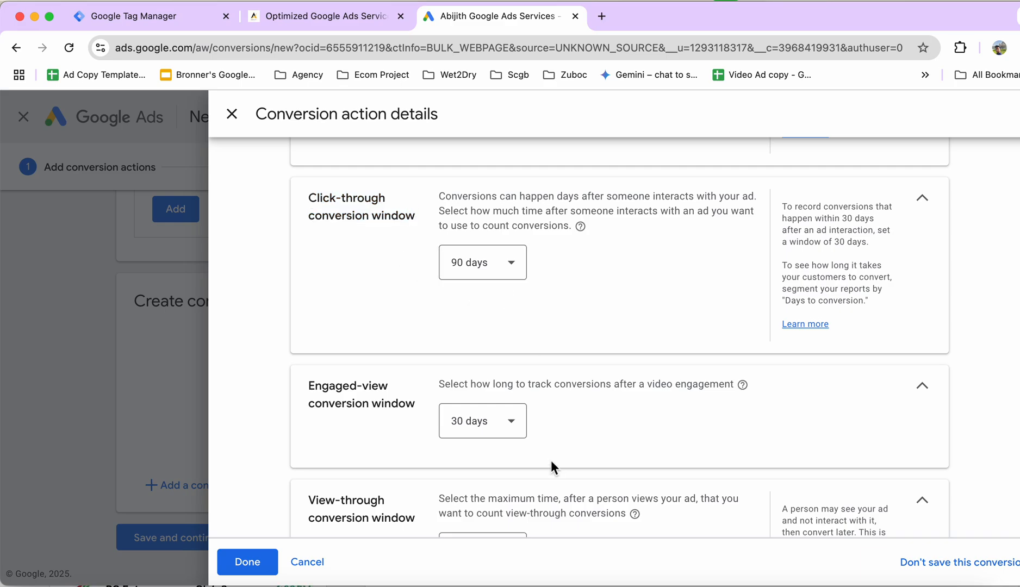
pyautogui.scroll(-3, 552, 462)
pyautogui.scroll(3, 816, 382)
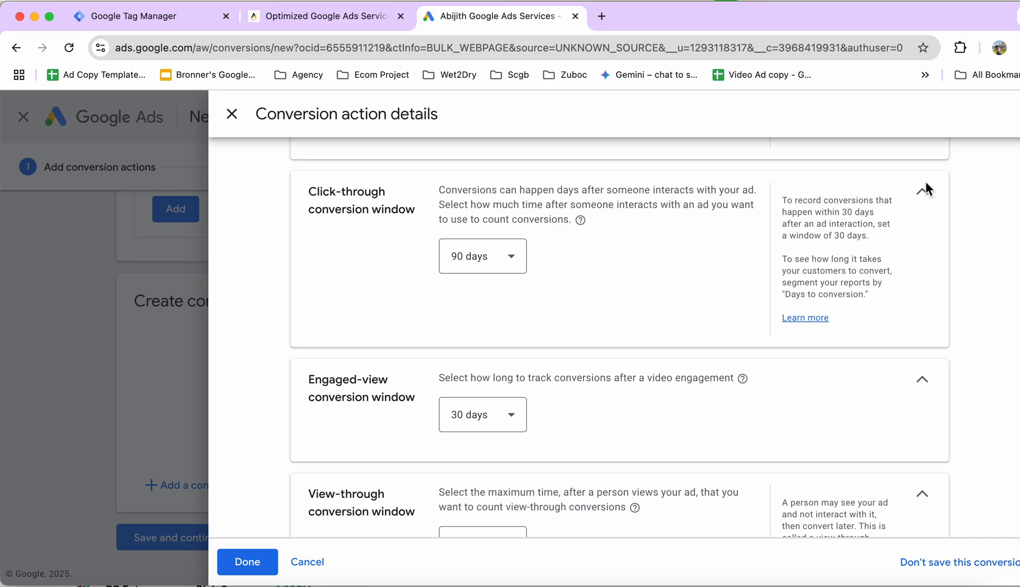
pyautogui.click(928, 194)
pyautogui.click(924, 241)
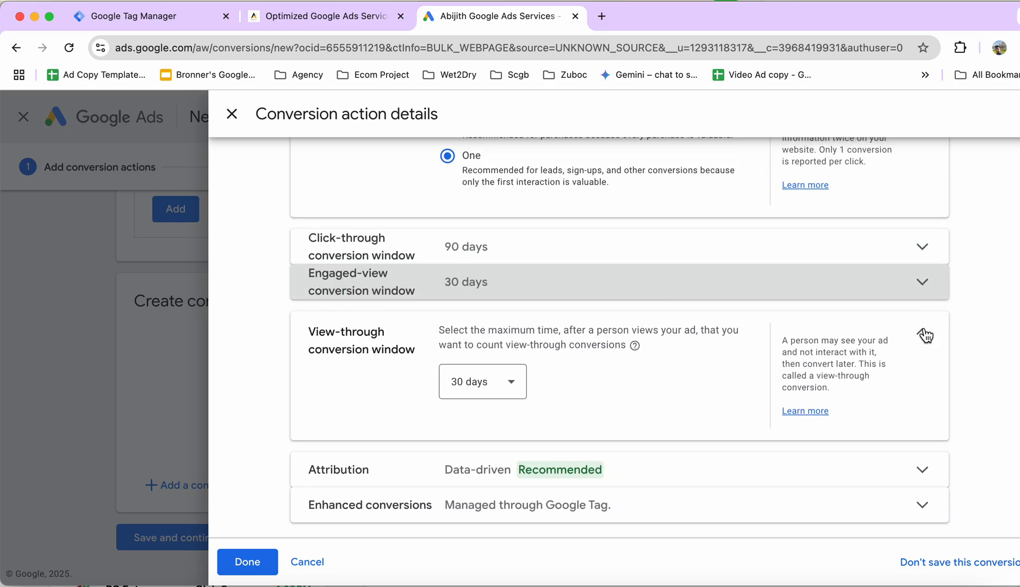
pyautogui.click(923, 332)
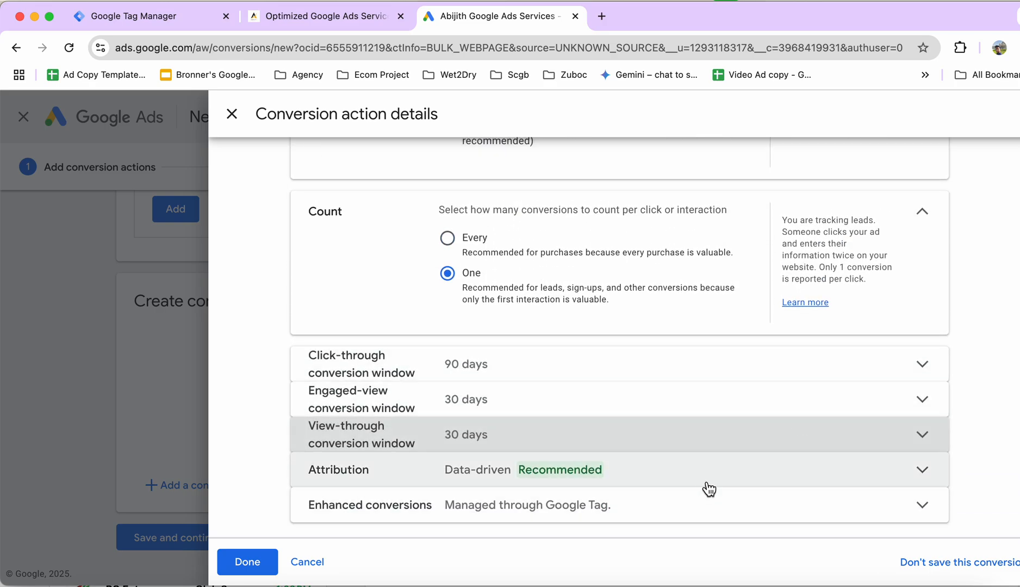
# Check the enhanced conversions setting, and save the conversion action to continue to the setup instructions.
pyautogui.click(716, 517)
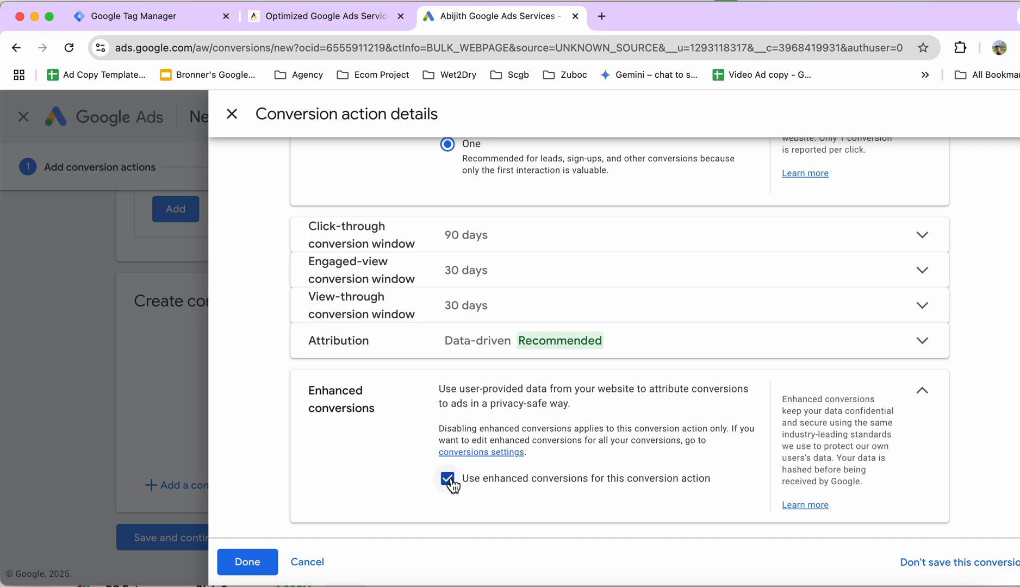
pyautogui.click(245, 563)
pyautogui.scroll(-2, 500, 380)
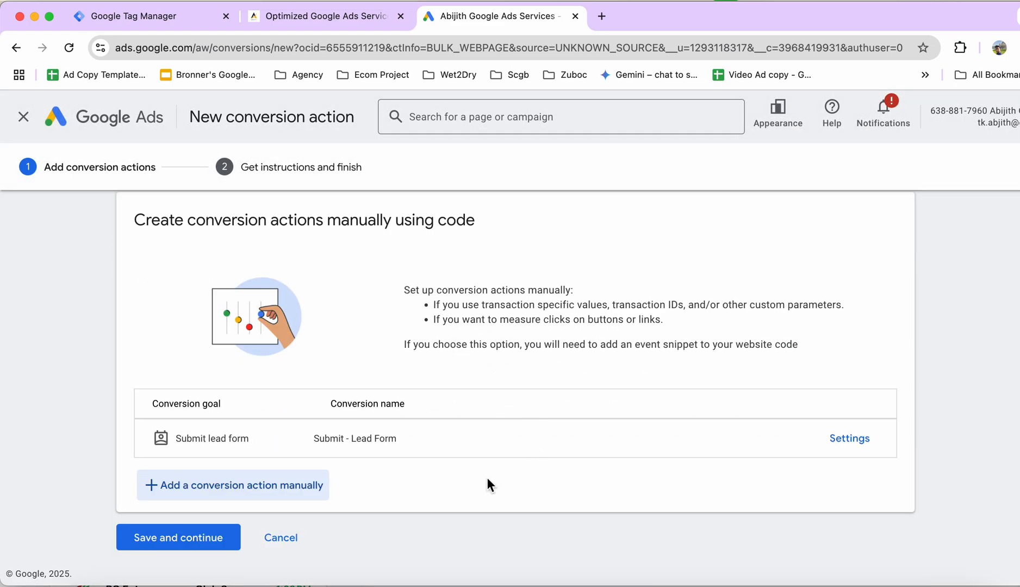
pyautogui.click(206, 540)
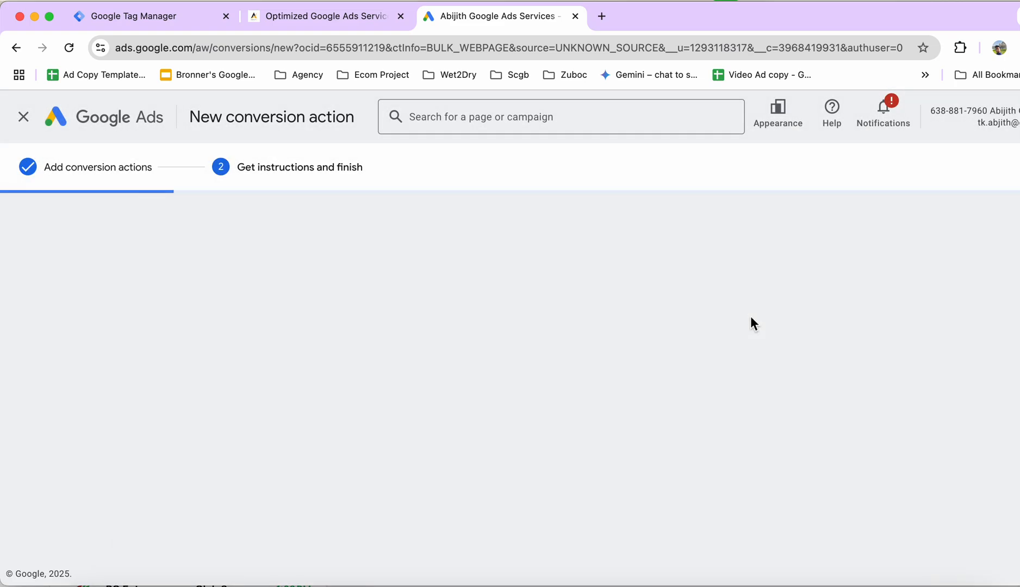
# Show the Google Tag Manager setup instructions and locate the conversion ID and the Submit - Lead Form conversion label.
pyautogui.scroll(-2, 568, 417)
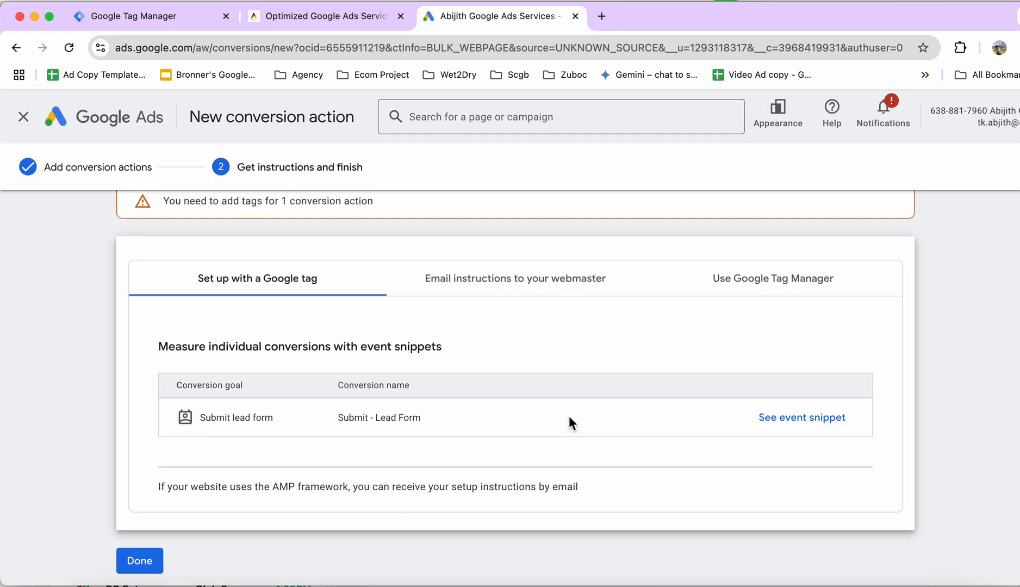
pyautogui.click(788, 257)
pyautogui.scroll(-4, 433, 451)
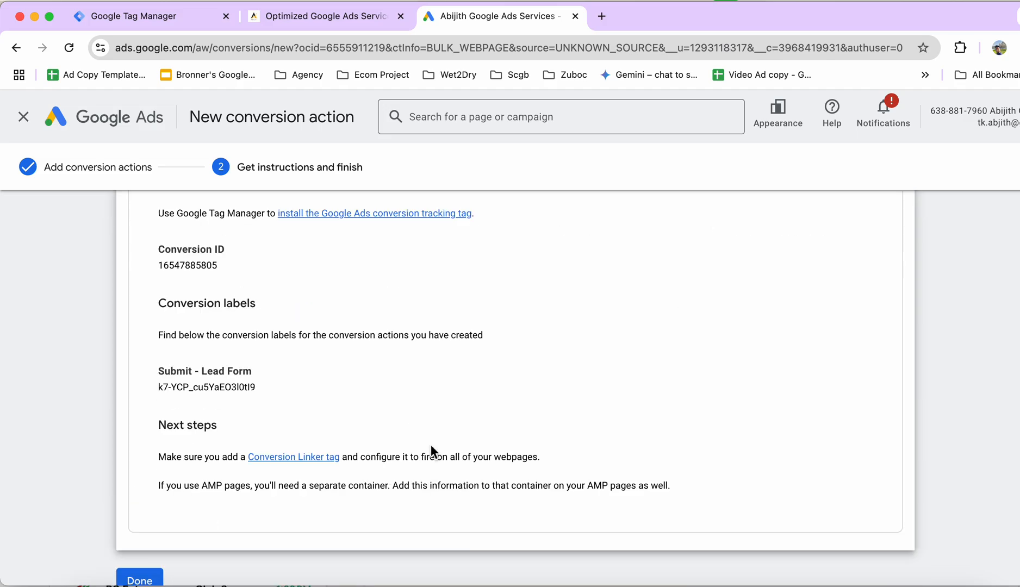
pyautogui.doubleClick(160, 267)
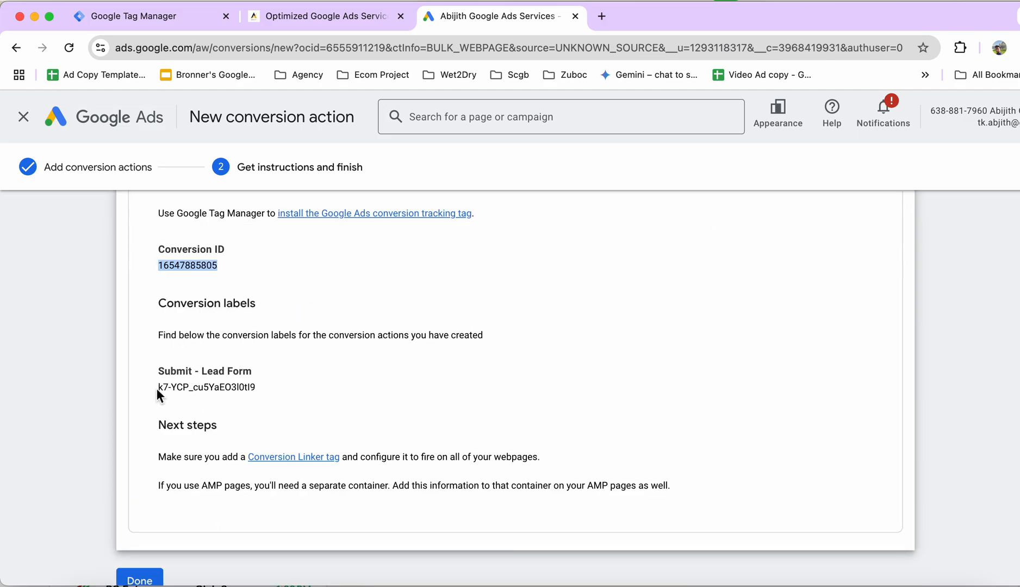
pyautogui.moveTo(157, 369); pyautogui.dragTo(273, 400)
# Switch to Google Tag Manager, placing its browser tab after Google Ads, and start a new tag from the tags list.
pyautogui.moveTo(88, 14); pyautogui.dragTo(478, 17)
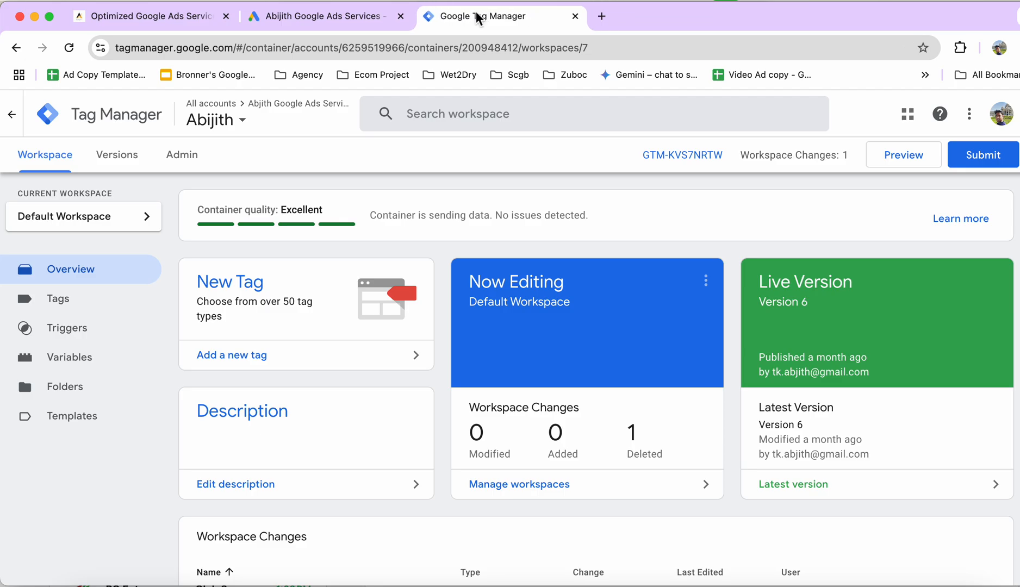
pyautogui.click(50, 297)
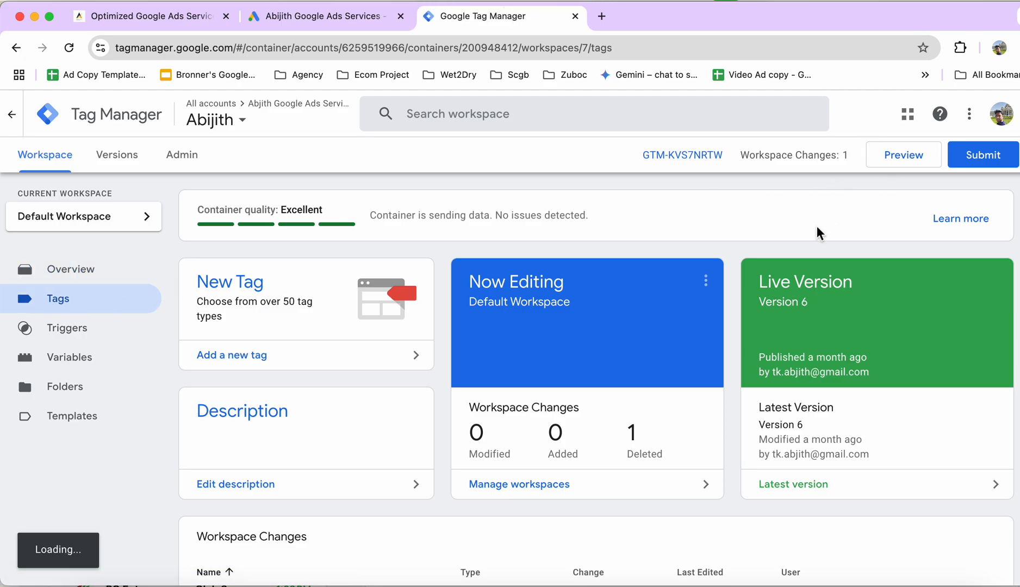
pyautogui.click(46, 306)
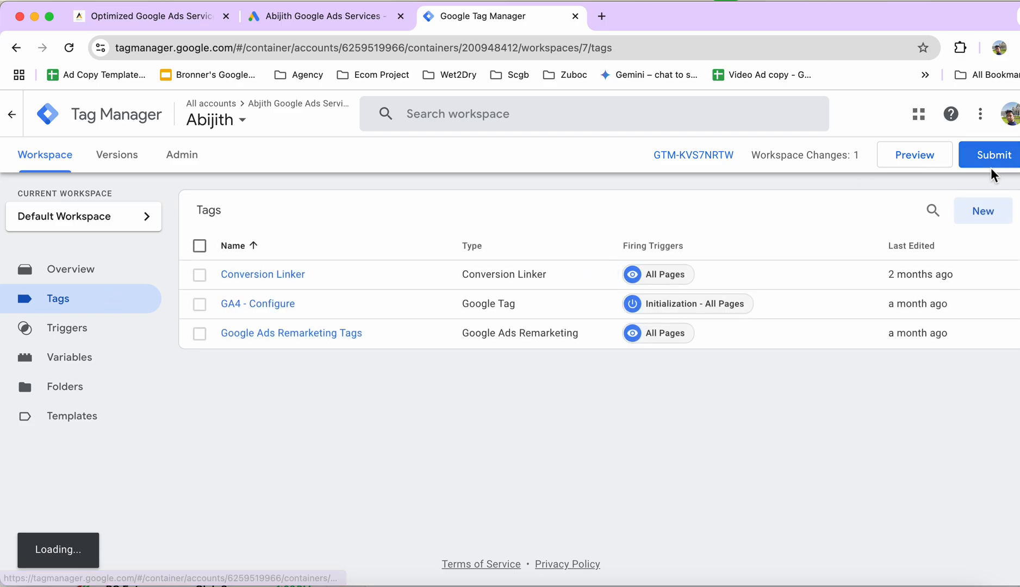
pyautogui.click(983, 215)
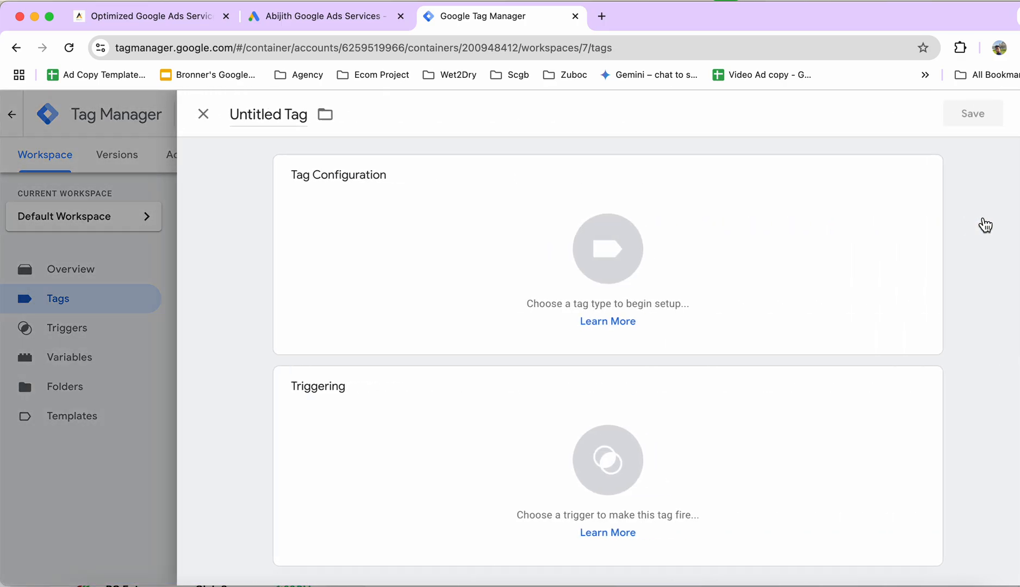
# Rename the untitled tag "Lead - Form".
pyautogui.click(272, 120)
pyautogui.tripleClick(273, 120)
pyautogui.press('BackSpace')
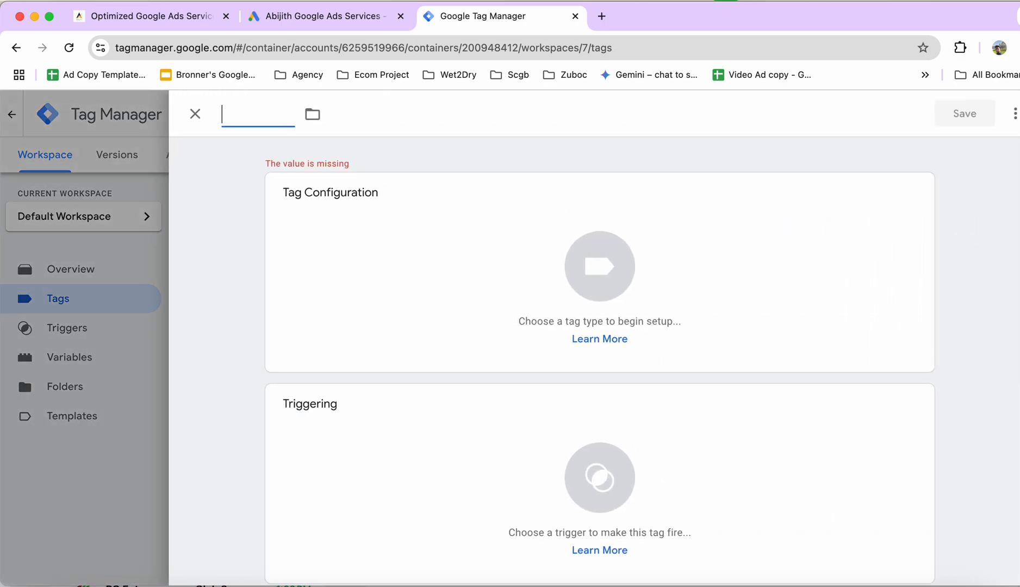
pyautogui.write('Lead - ')
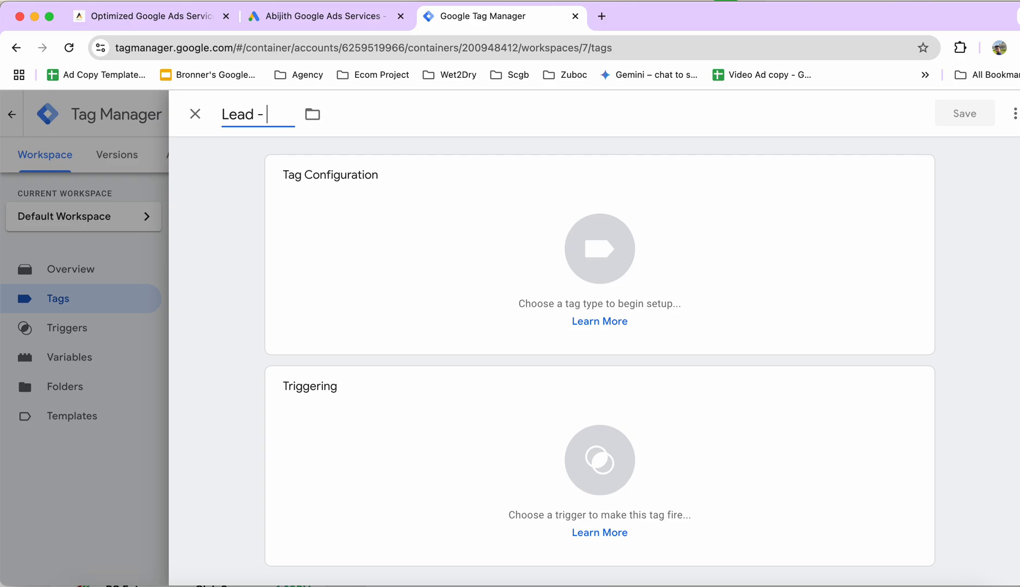
pyautogui.write('Form')
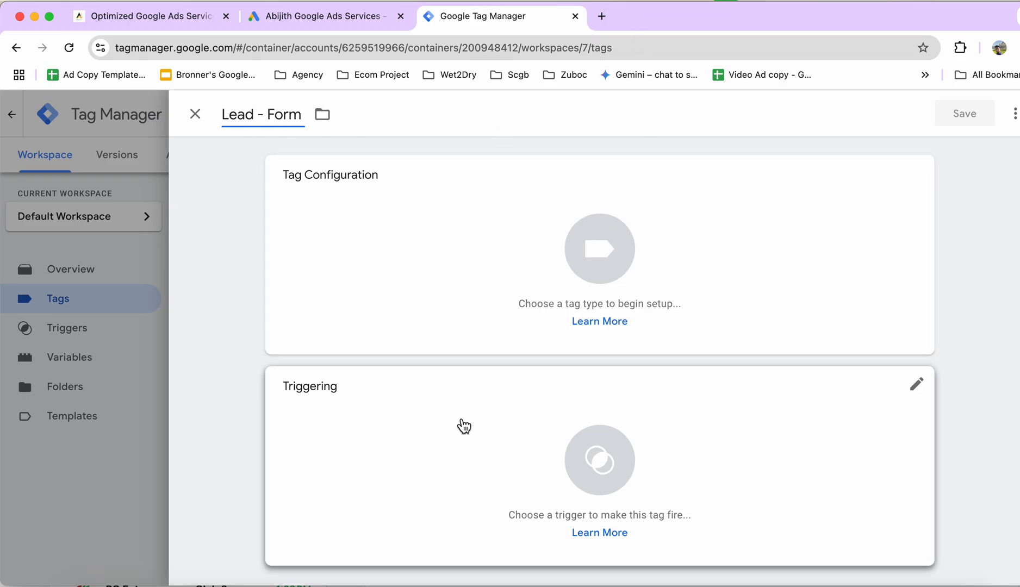
# Set the tag type to Google Ads Conversion Tracking.
pyautogui.click(490, 216)
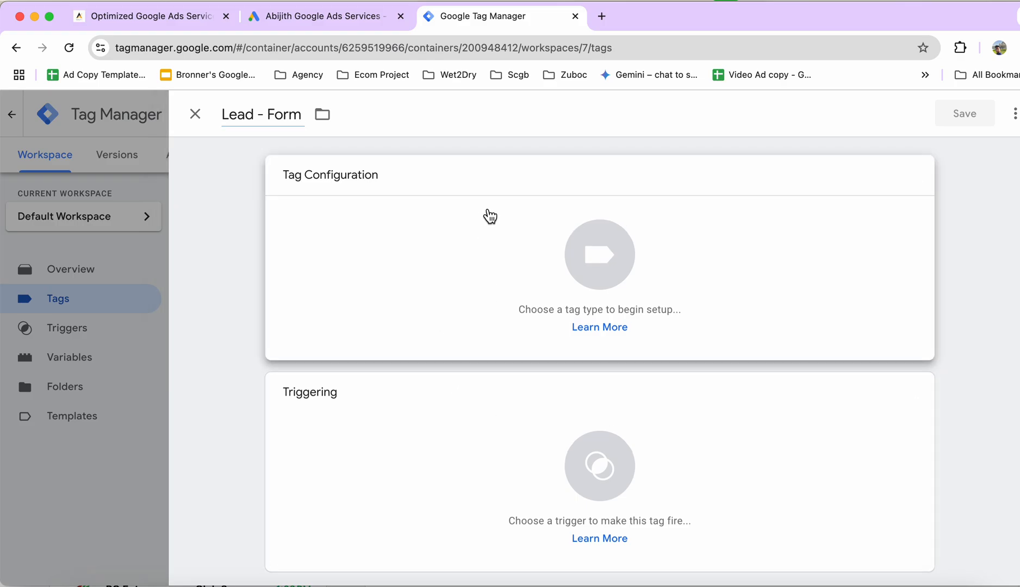
pyautogui.click(703, 282)
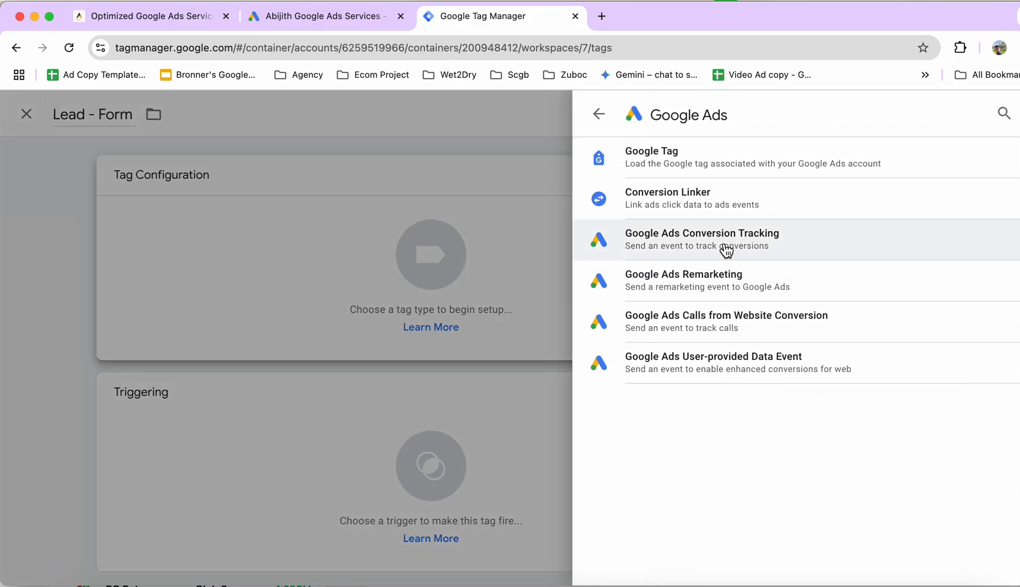
pyautogui.click(726, 250)
# Copy the conversion ID from the Google Ads setup instructions into the Google Tag Manager tag's Conversion ID field.
pyautogui.click(402, 342)
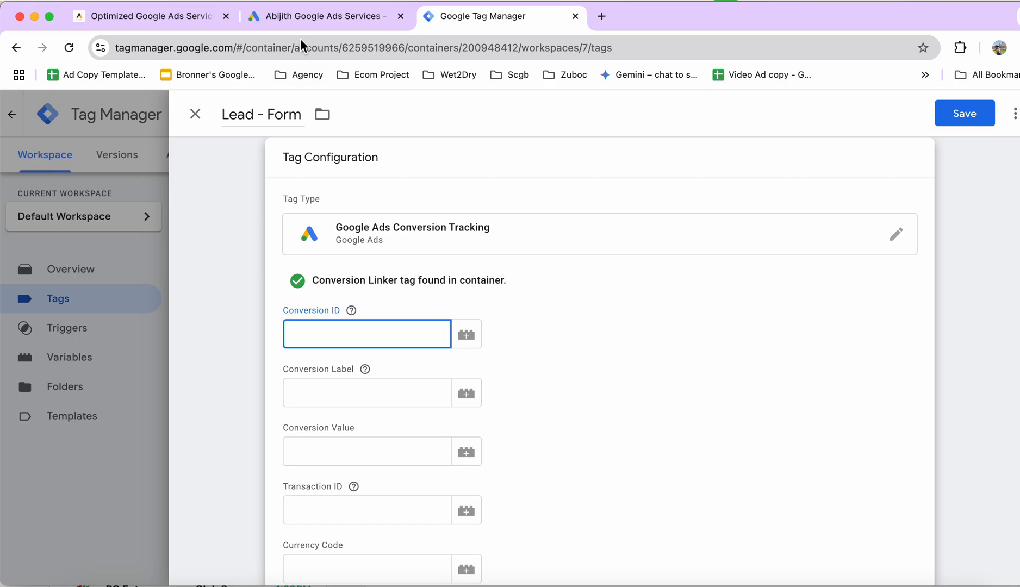
pyautogui.click(297, 17)
pyautogui.click(191, 278)
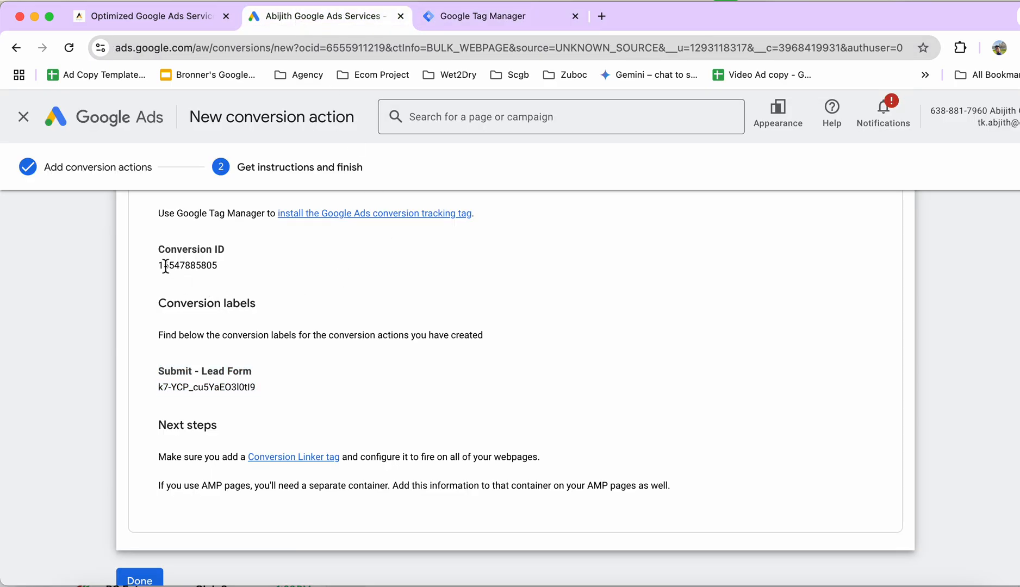
pyautogui.moveTo(222, 264); pyautogui.dragTo(162, 270)
pyautogui.press('super+c')
pyautogui.click(175, 271)
pyautogui.click(236, 271)
pyautogui.click(440, 17)
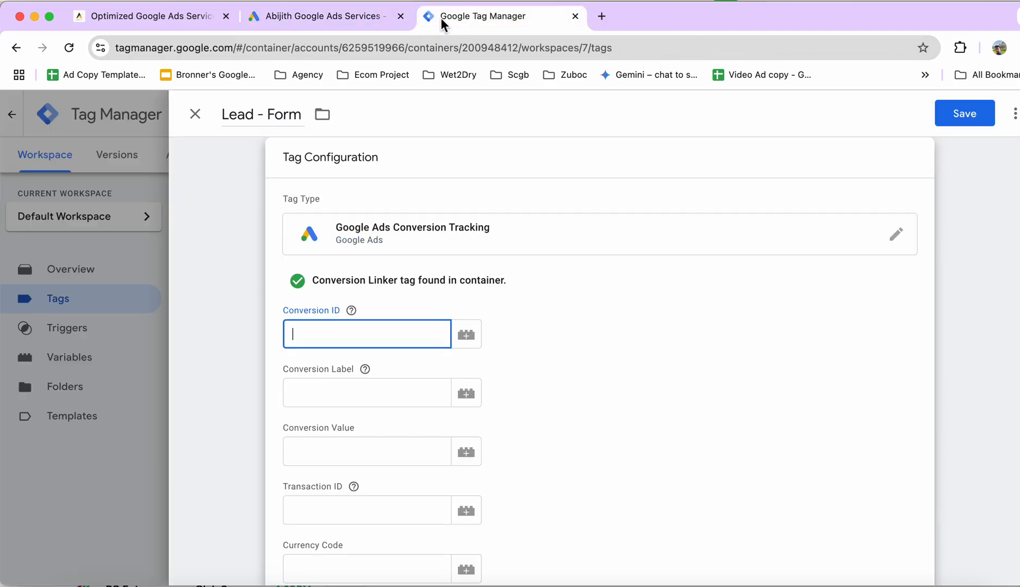
pyautogui.press('super+v')
# Copy the Submit - Lead Form conversion label from Google Ads into the tag's Conversion Label field, and check it against the conversion ID.
pyautogui.click(357, 395)
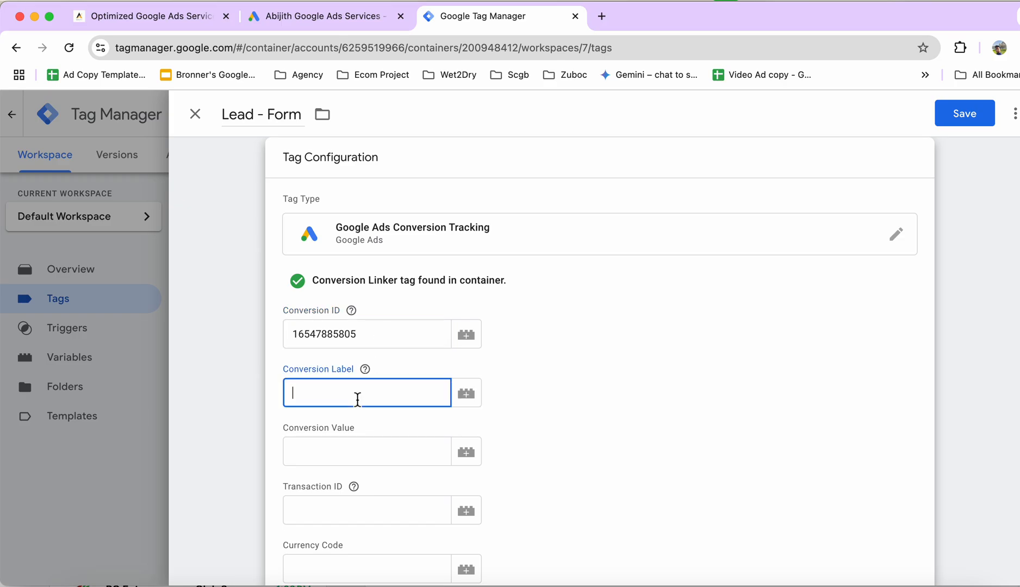
pyautogui.click(336, 15)
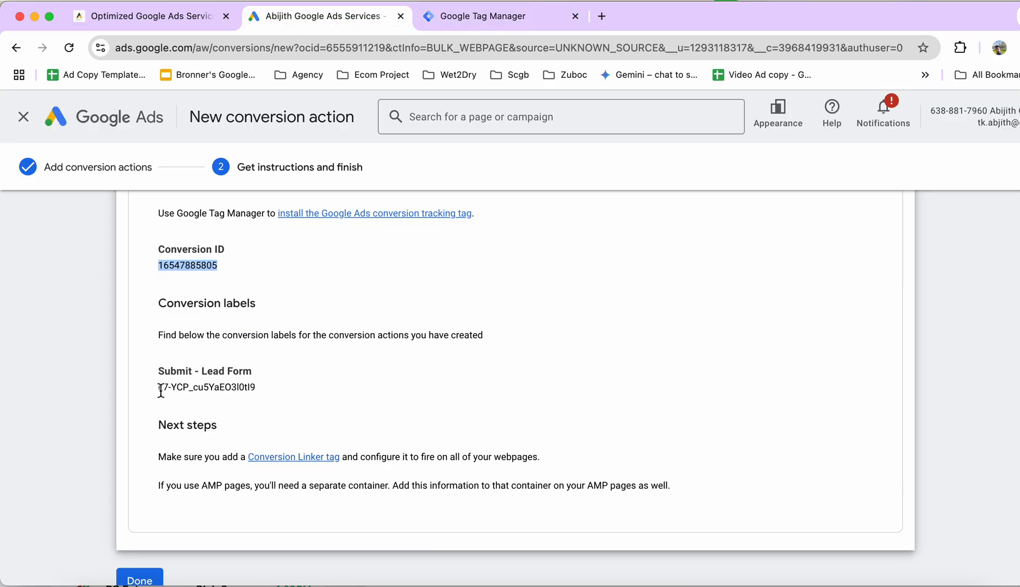
pyautogui.moveTo(157, 387); pyautogui.dragTo(253, 391)
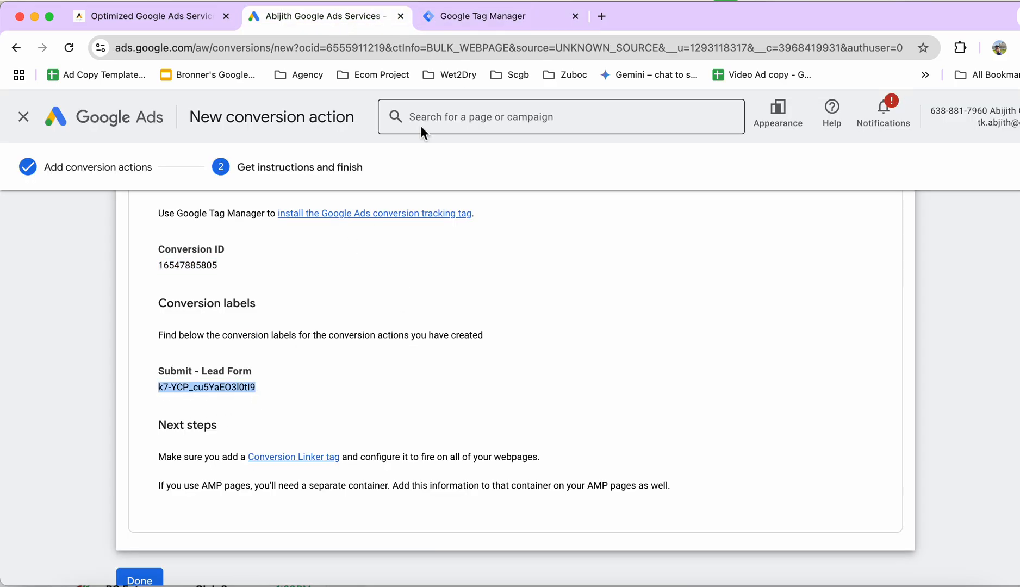
pyautogui.click(470, 22)
pyautogui.click(365, 369)
pyautogui.click(357, 397)
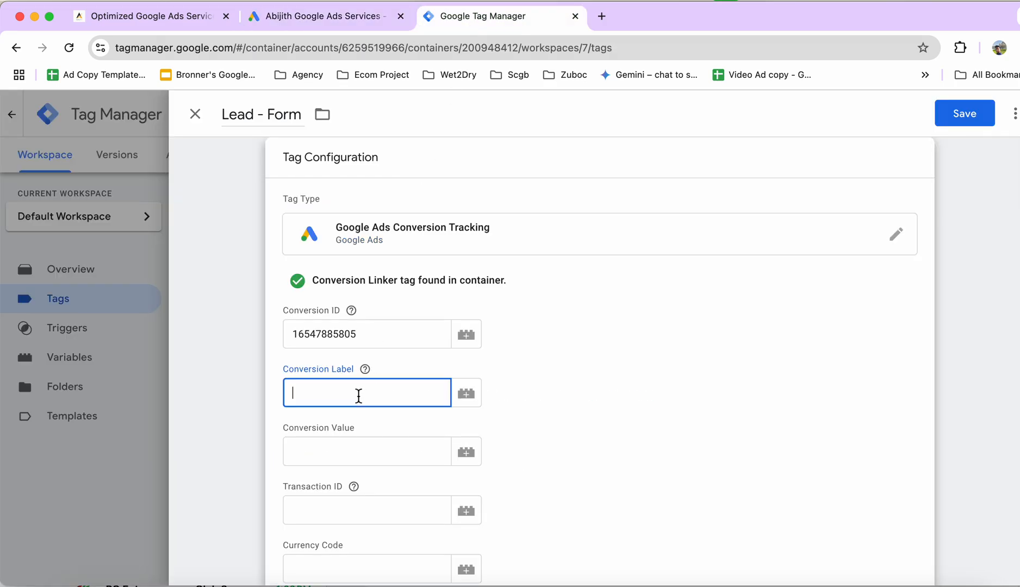
pyautogui.write('k7-YCP_cu5YaEO3l0tI9')
pyautogui.click(369, 333)
pyautogui.moveTo(369, 333); pyautogui.dragTo(270, 330)
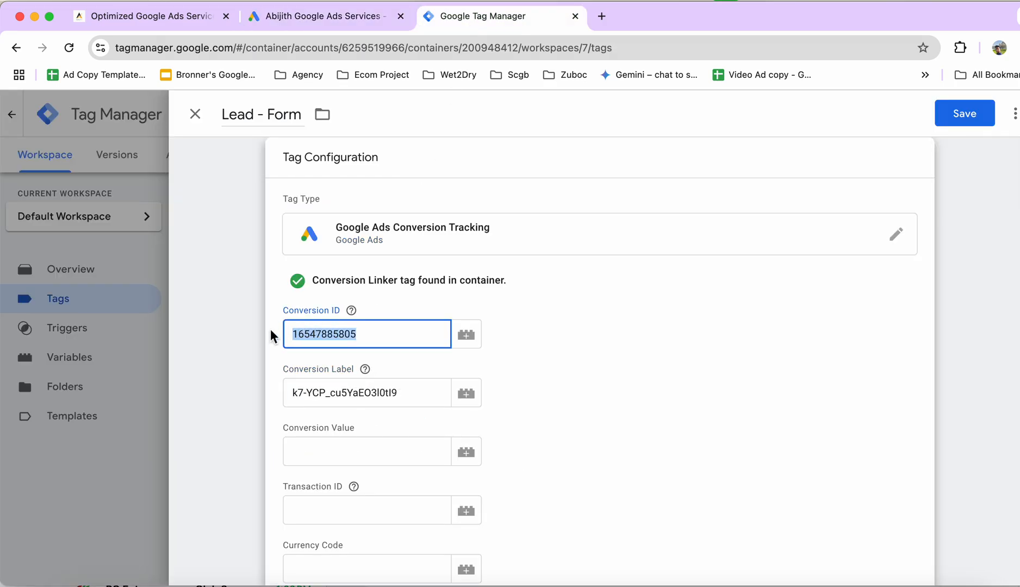
pyautogui.click(423, 402)
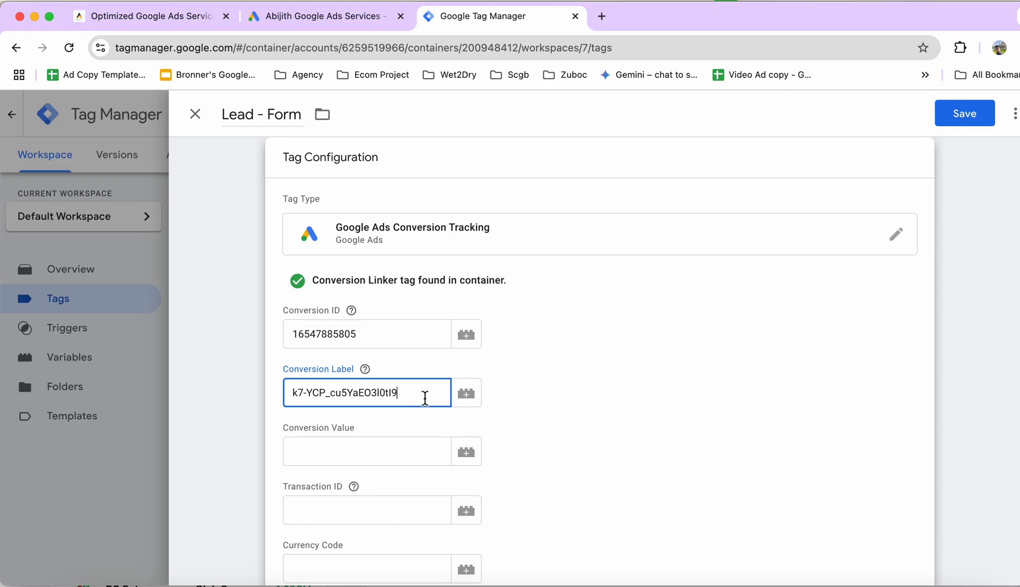
pyautogui.scroll(-5, 557, 421)
pyautogui.scroll(-3, 461, 340)
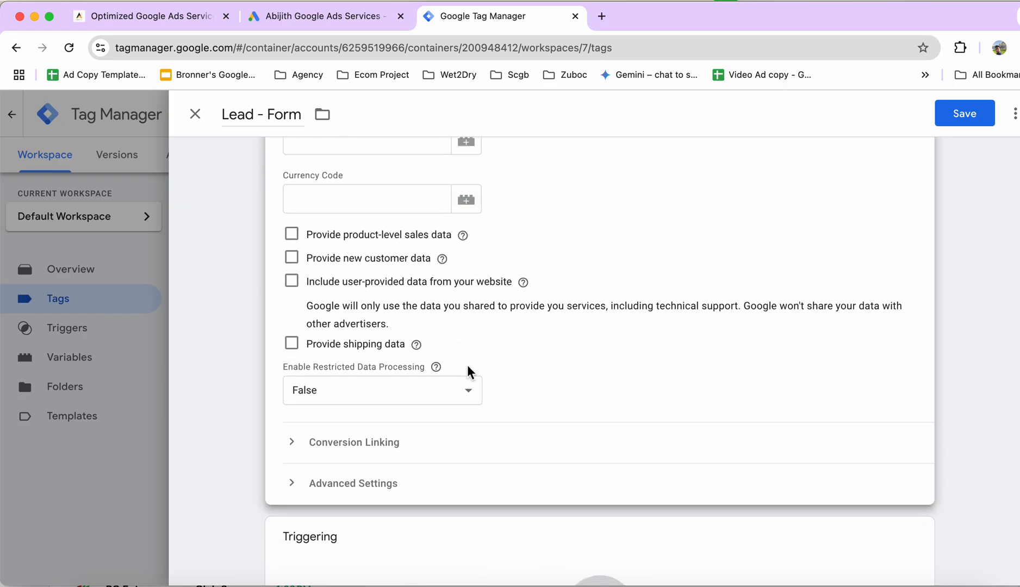
pyautogui.scroll(3, 466, 366)
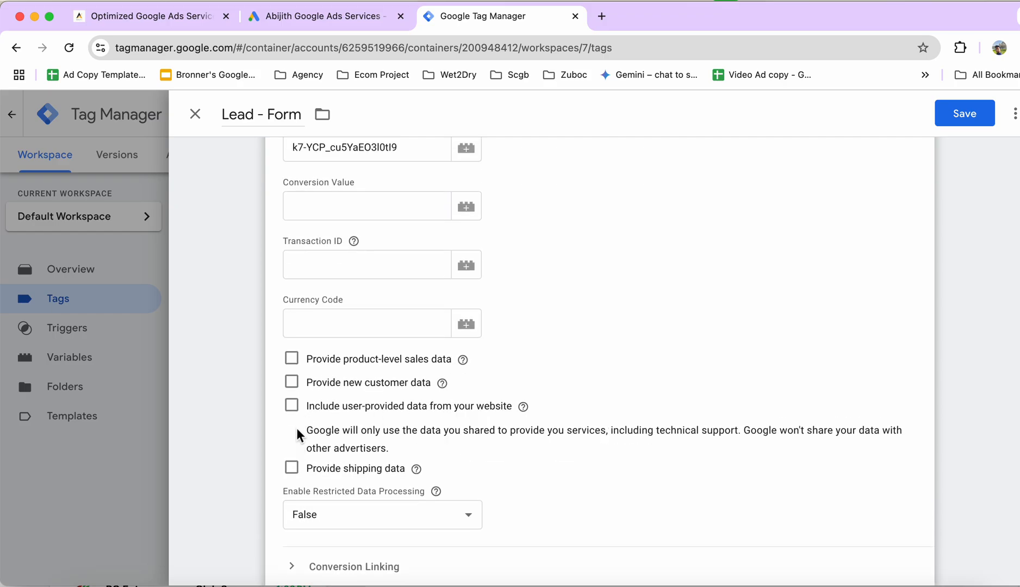
pyautogui.click(291, 406)
pyautogui.scroll(-1, 334, 428)
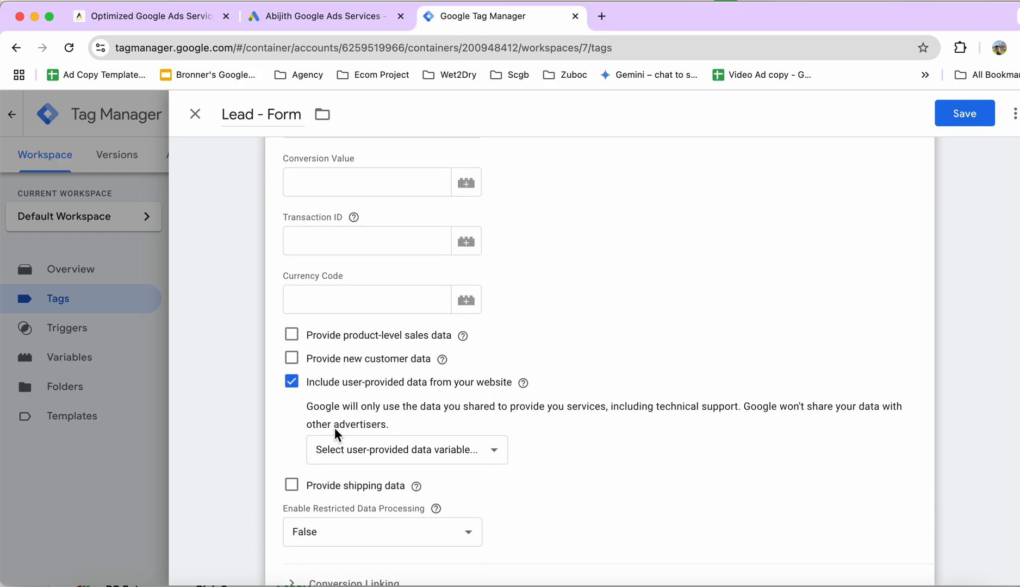
pyautogui.click(445, 428)
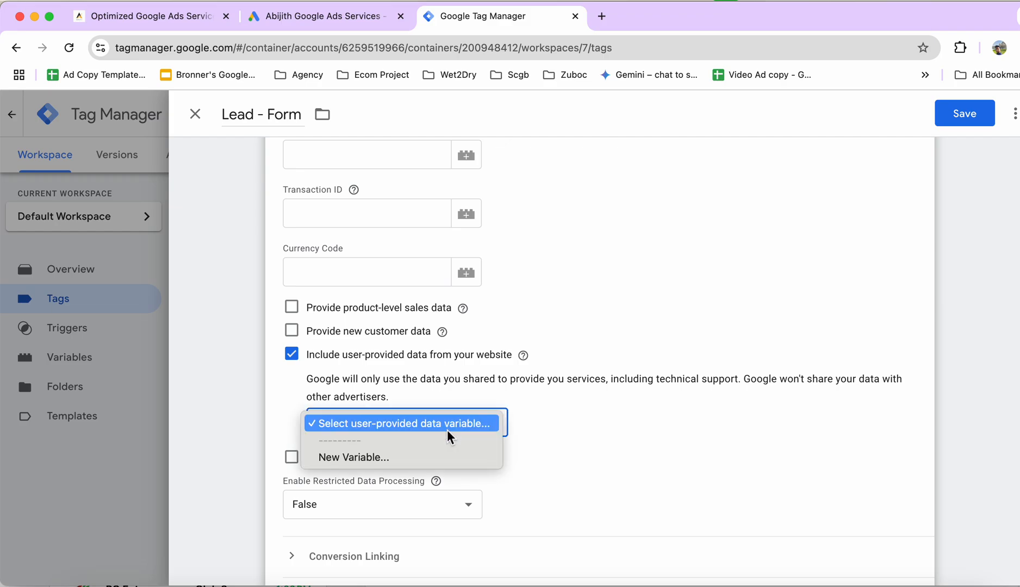
pyautogui.click(295, 355)
pyautogui.click(291, 355)
# Open the trigger selection for the Lead - Form tag and start a new trigger.
pyautogui.scroll(-3, 377, 429)
pyautogui.scroll(6, 376, 429)
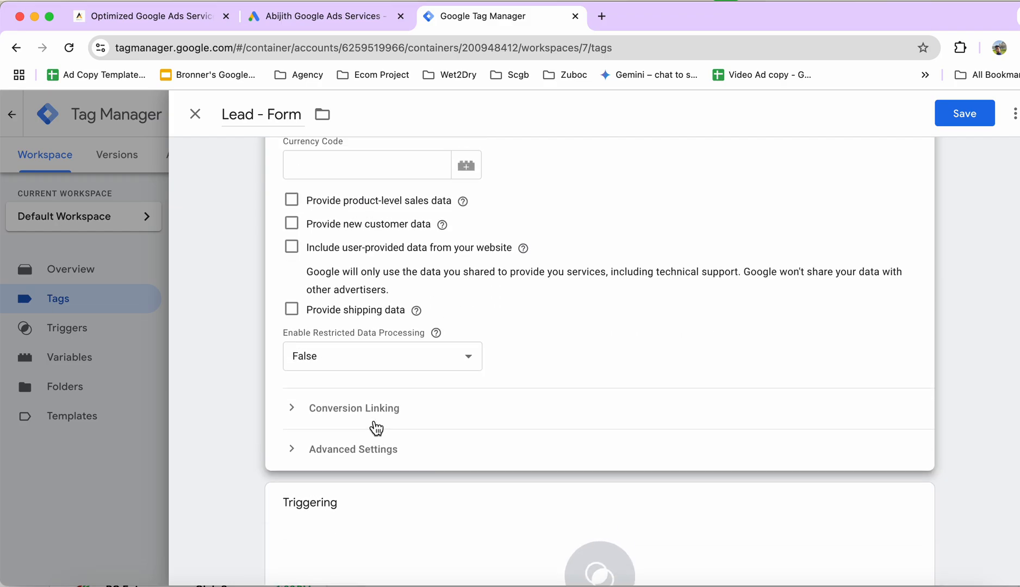
pyautogui.scroll(-5, 376, 428)
pyautogui.scroll(5, 376, 428)
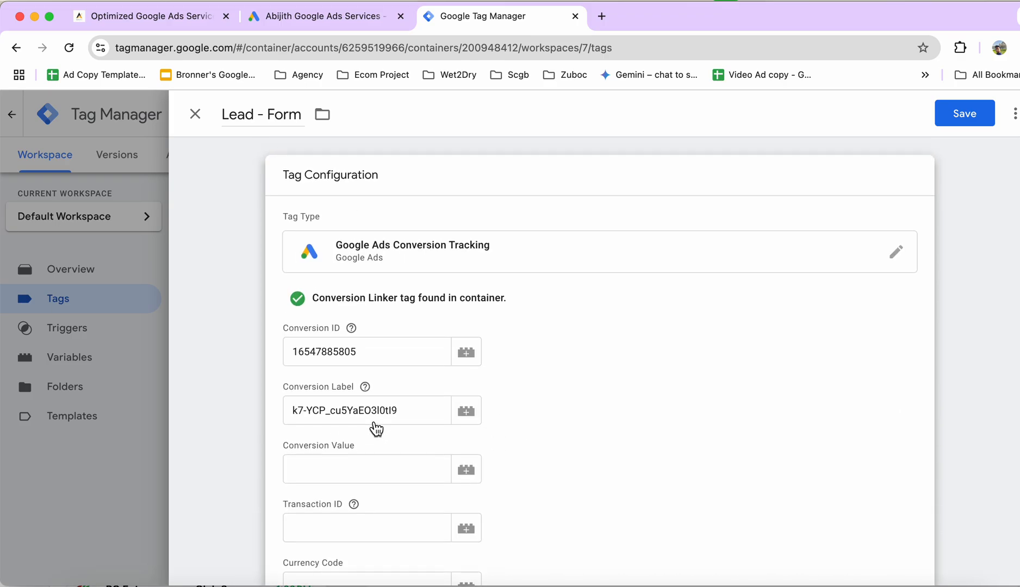
pyautogui.scroll(-7, 376, 427)
pyautogui.click(384, 426)
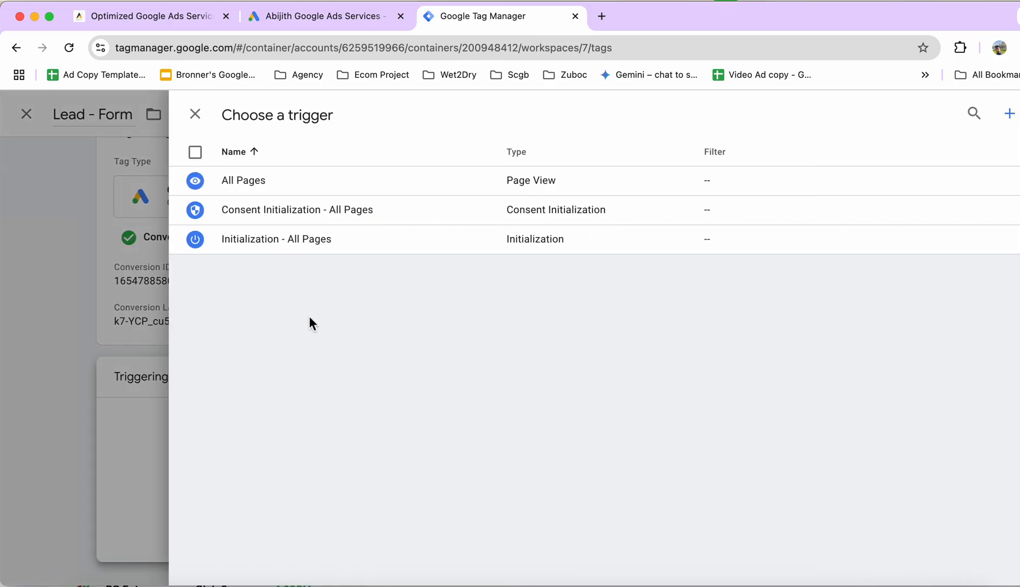
pyautogui.click(1010, 120)
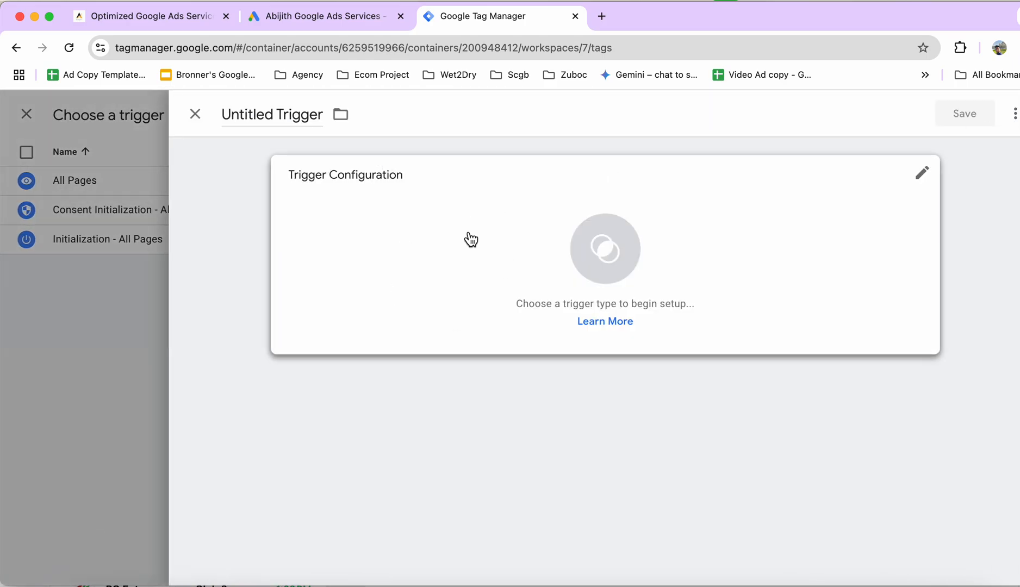
# Rename the untitled trigger "Ev - Thank You Message".
pyautogui.click(301, 121)
pyautogui.press('super+a')
pyautogui.press('BackSpace')
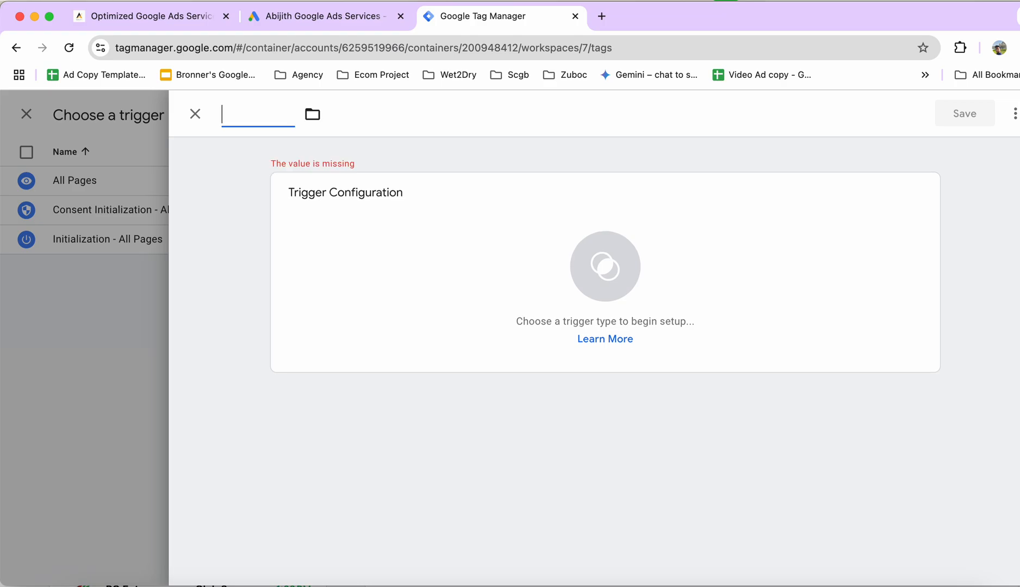
pyautogui.write('Ev')
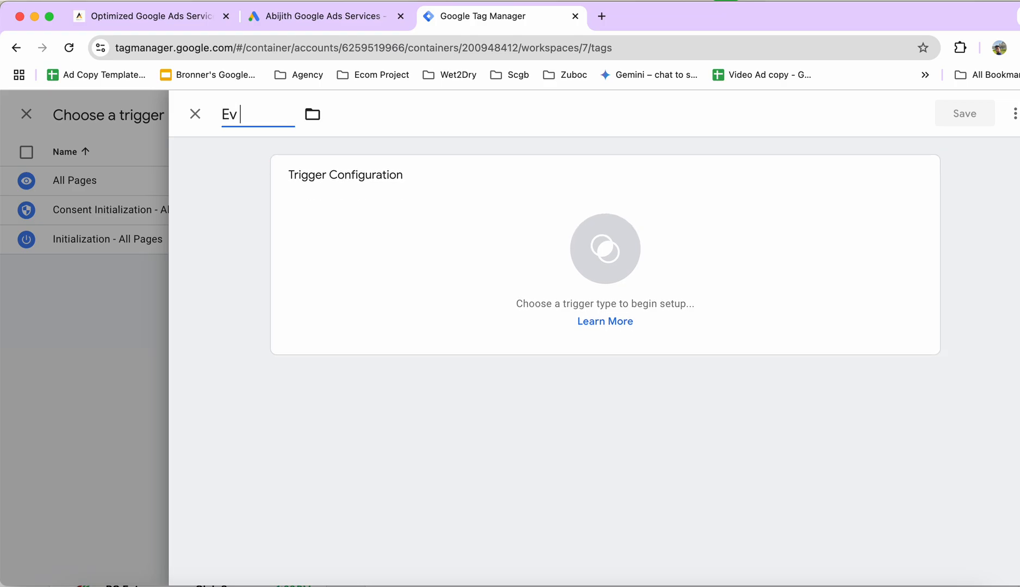
pyautogui.write(' - Thank You')
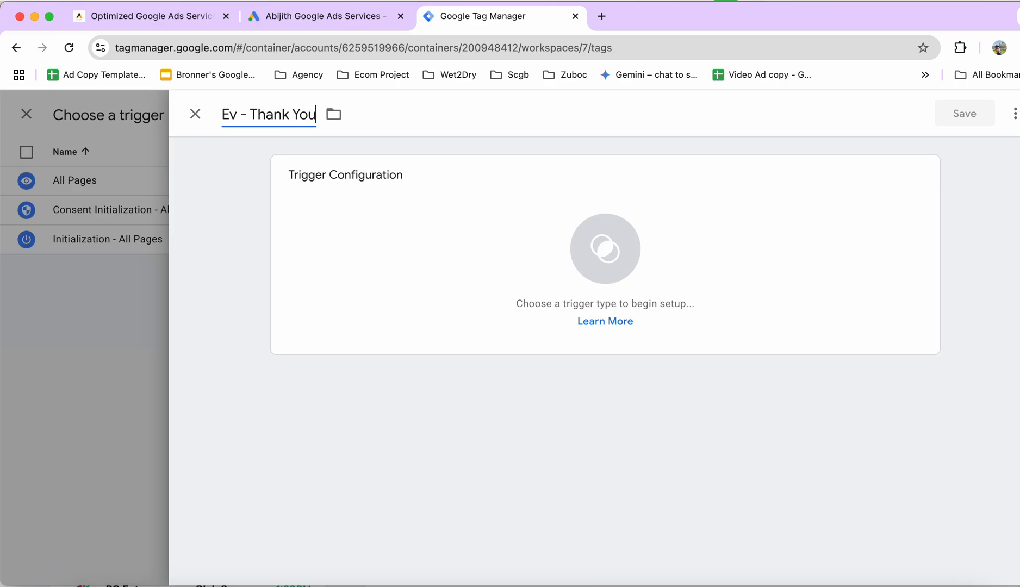
pyautogui.write(' Message')
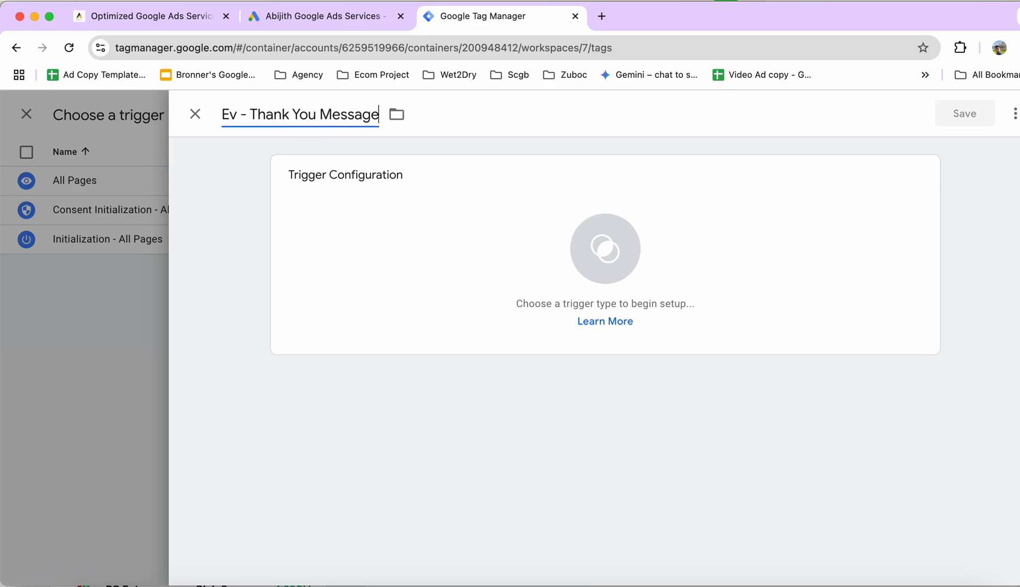
# Set the trigger type to Element Visibility under User Engagement.
pyautogui.click(455, 245)
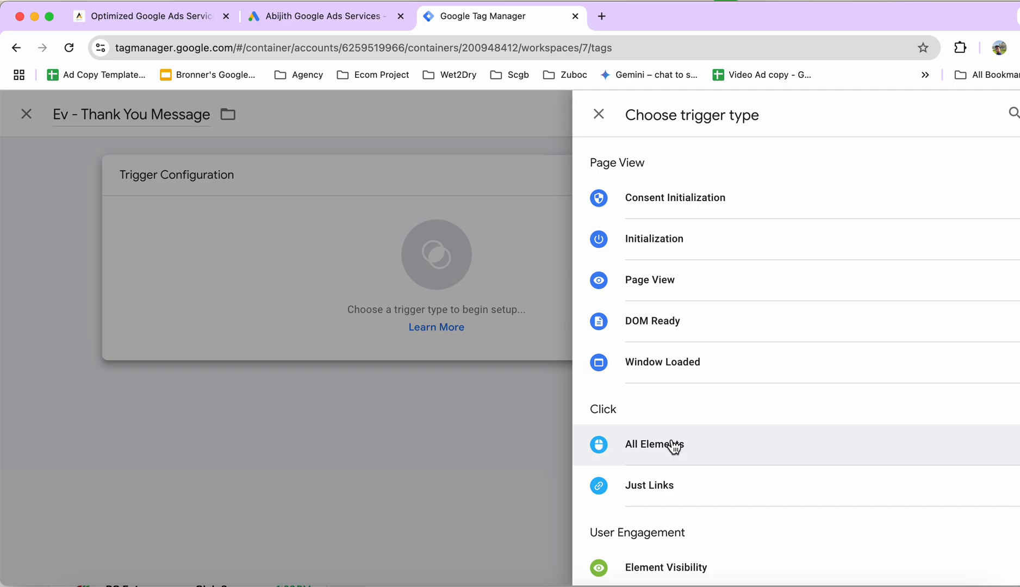
pyautogui.scroll(-3, 674, 364)
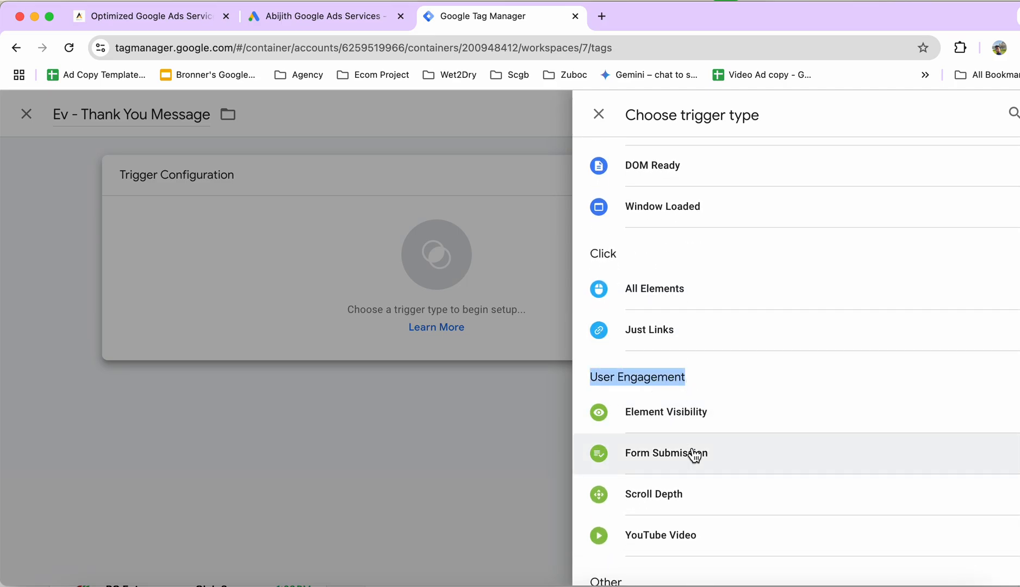
pyautogui.scroll(-2, 685, 484)
pyautogui.scroll(-1, 686, 492)
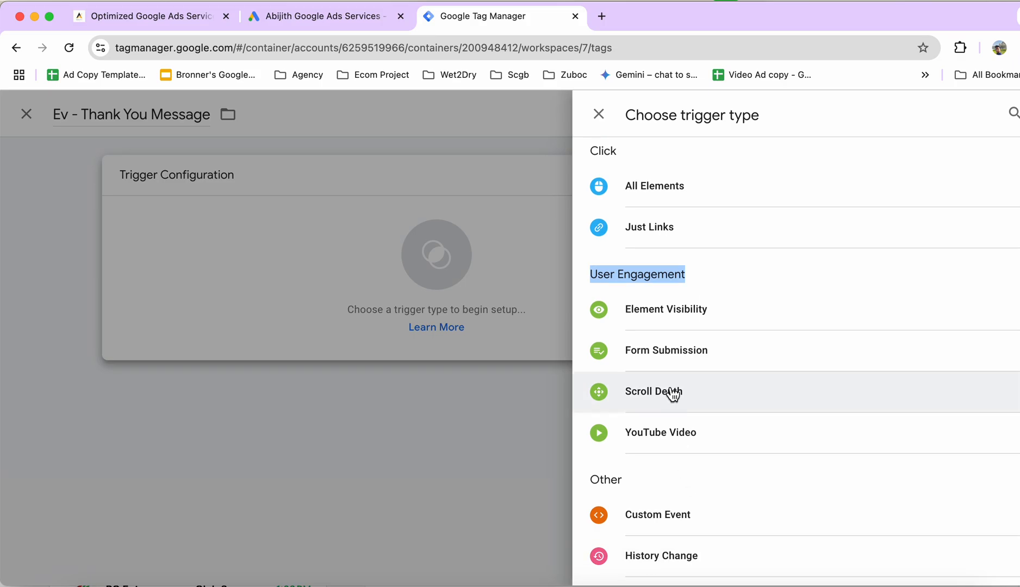
pyautogui.click(673, 312)
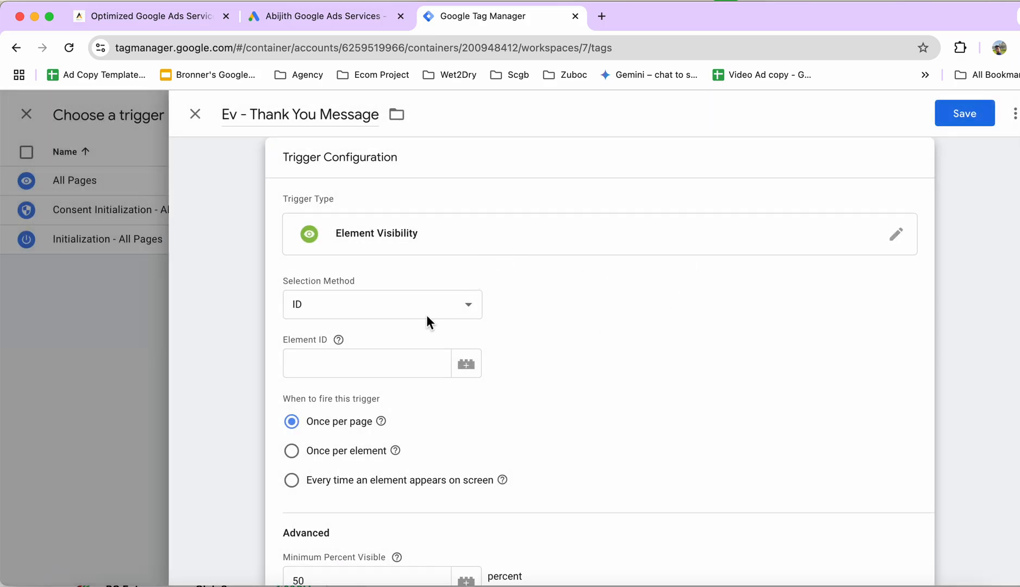
# Set the Element Visibility trigger's selection method to CSS Selector, keeping the trigger type.
pyautogui.click(429, 314)
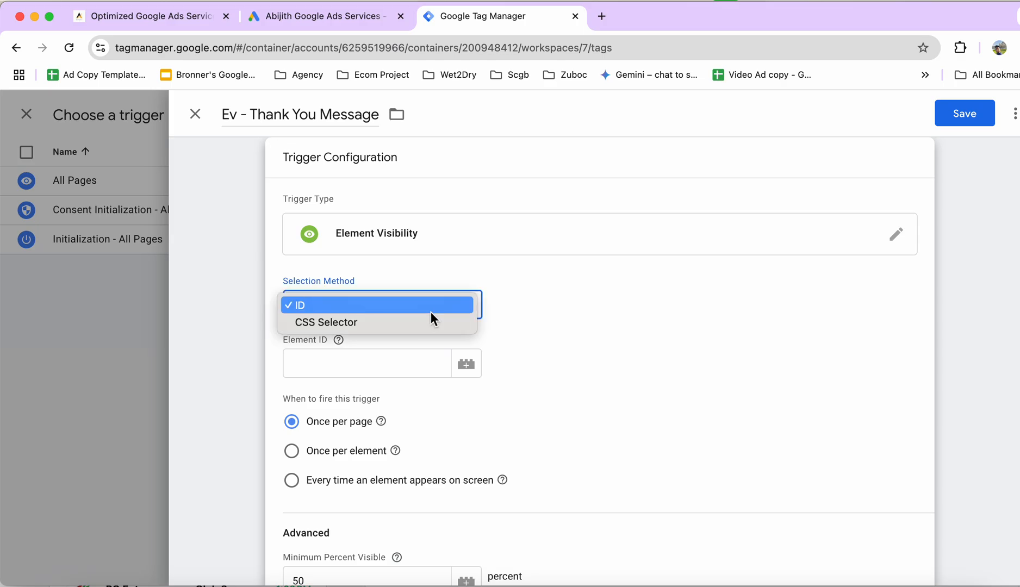
pyautogui.click(411, 323)
pyautogui.click(625, 233)
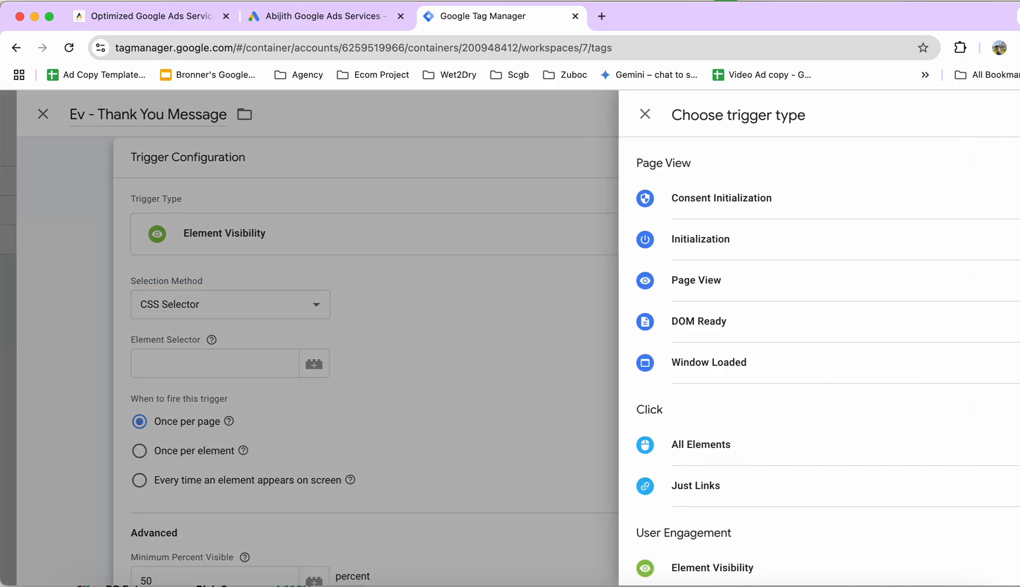
pyautogui.click(598, 114)
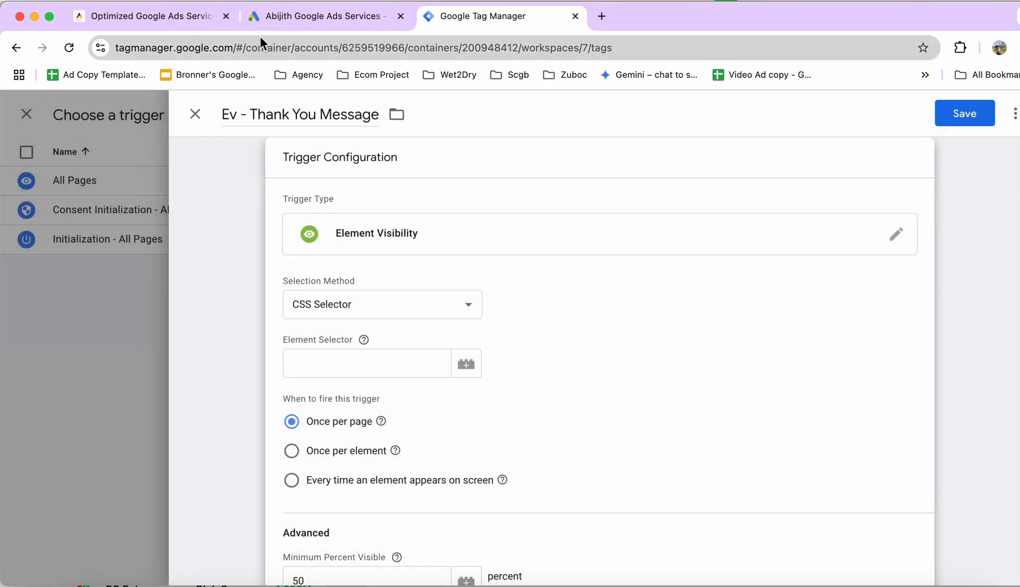
# Switch to the website's contact page and inspect the "Thank you for your submission!" message in the developer tools.
pyautogui.click(194, 18)
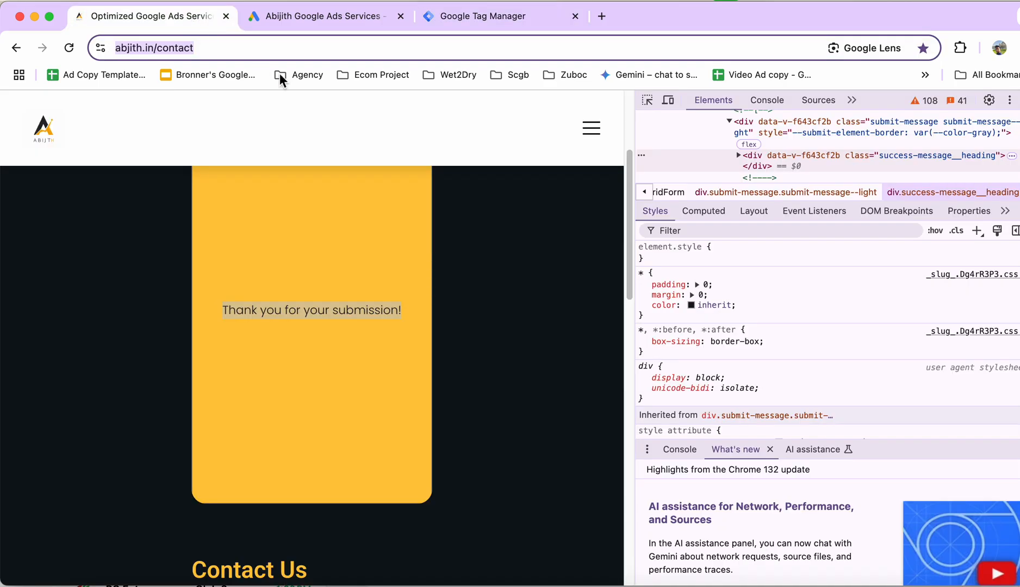
pyautogui.click(318, 313)
pyautogui.click(1014, 100)
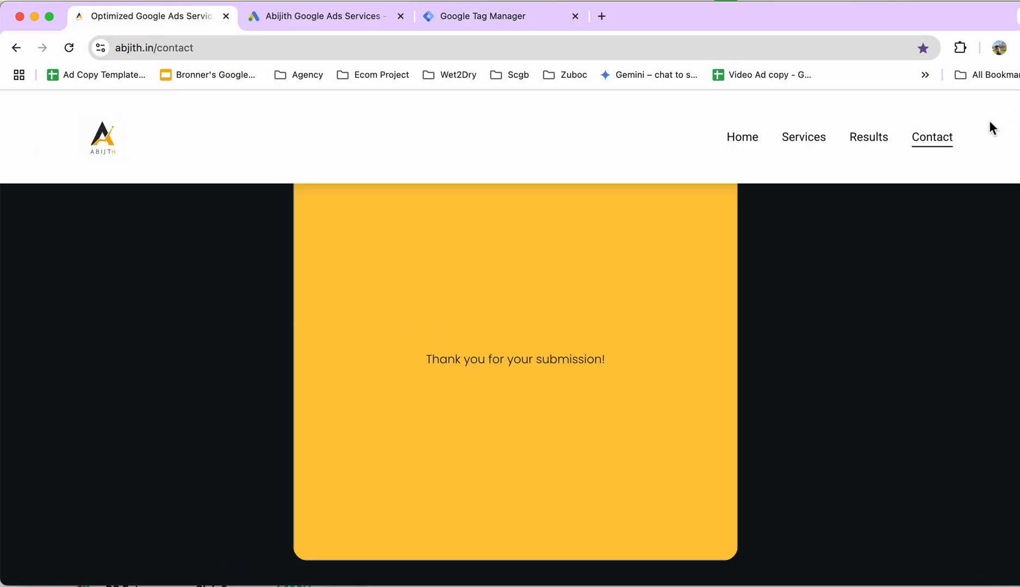
pyautogui.moveTo(417, 352); pyautogui.dragTo(617, 368)
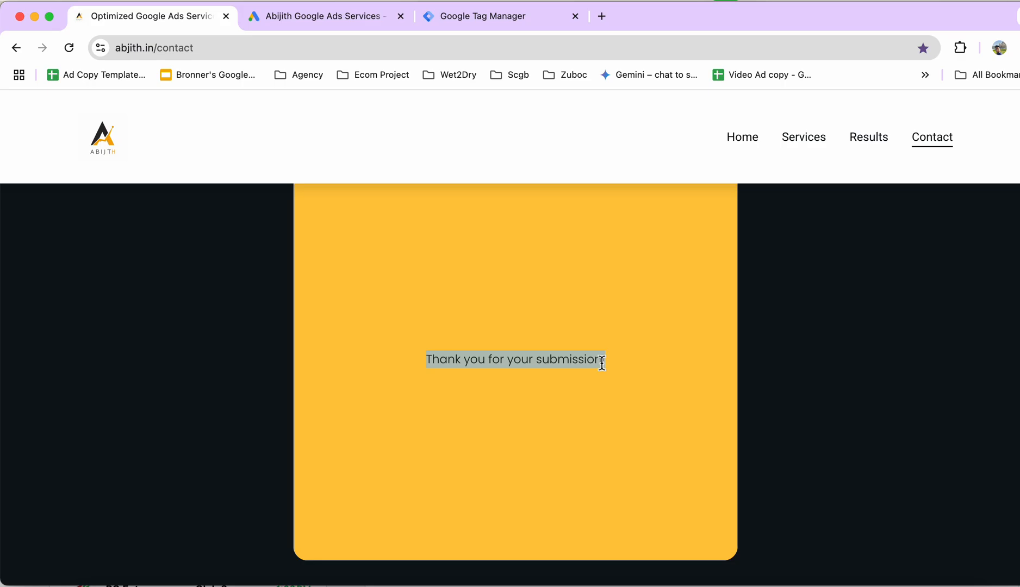
pyautogui.rightClick(564, 357)
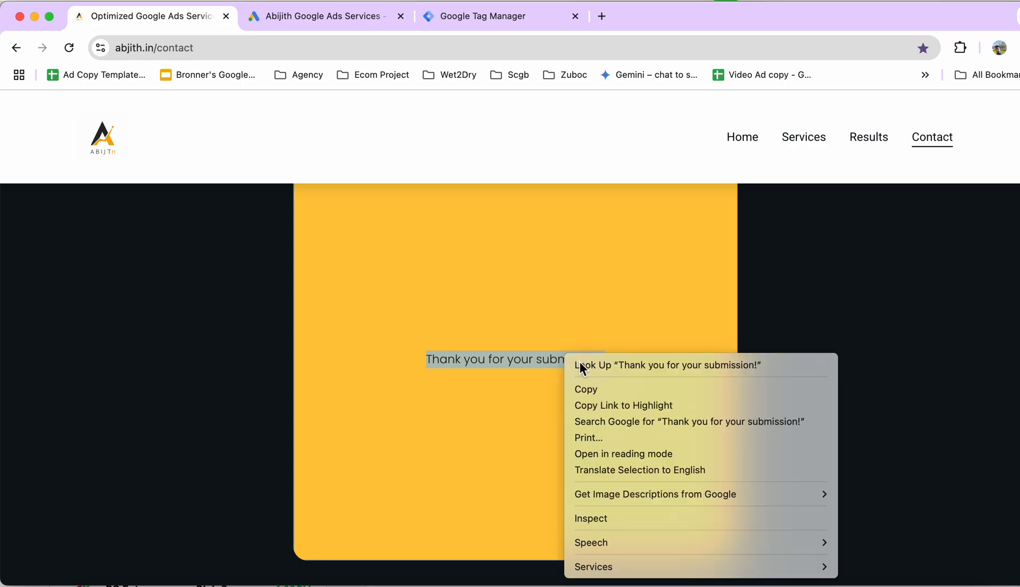
pyautogui.click(625, 524)
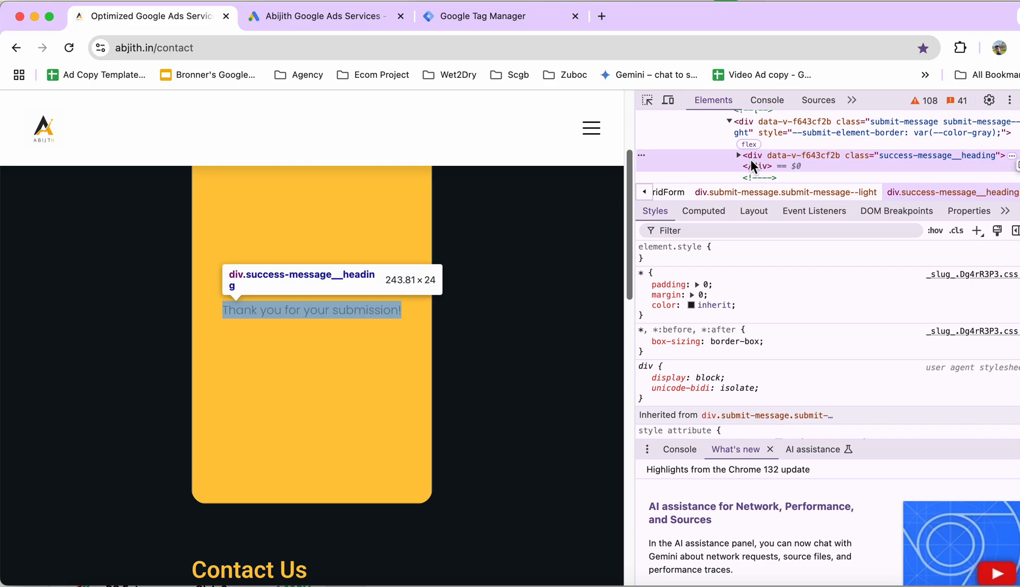
# Copy the thank-you message element's selector and enter "#z5gNva > div > div" as the Google Tag Manager trigger's element selector.
pyautogui.rightClick(751, 159)
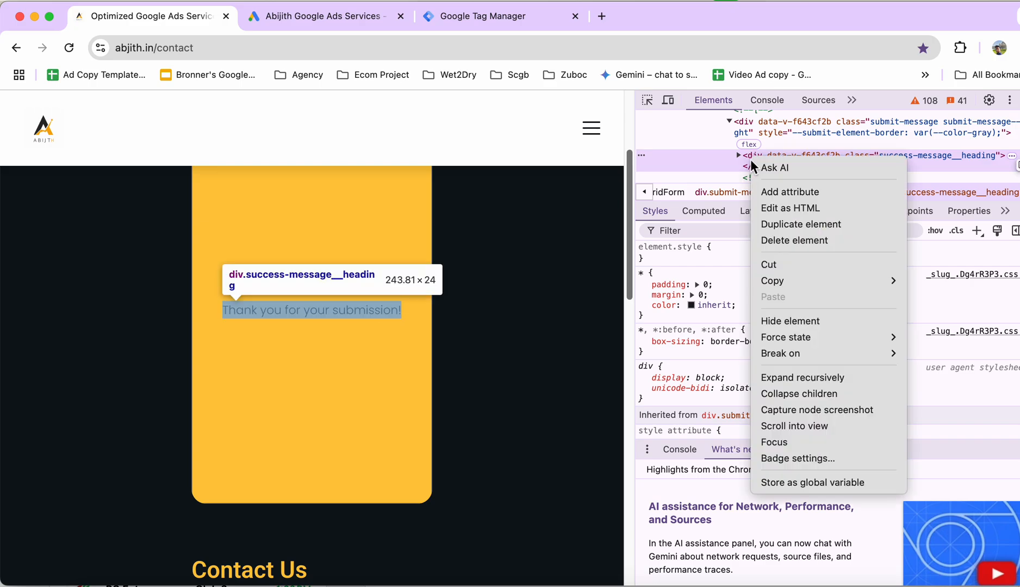
pyautogui.moveTo(794, 277)
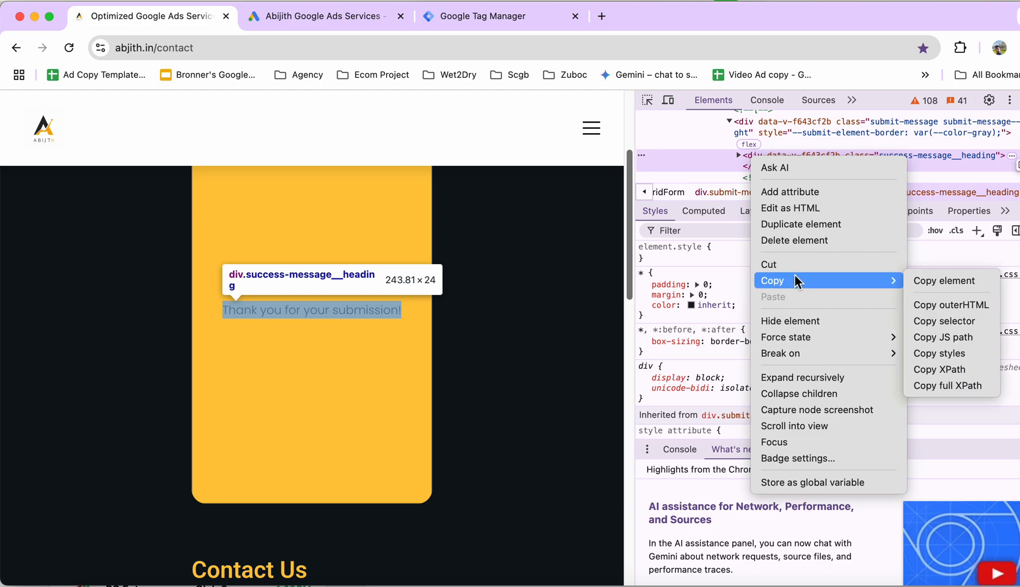
pyautogui.click(947, 320)
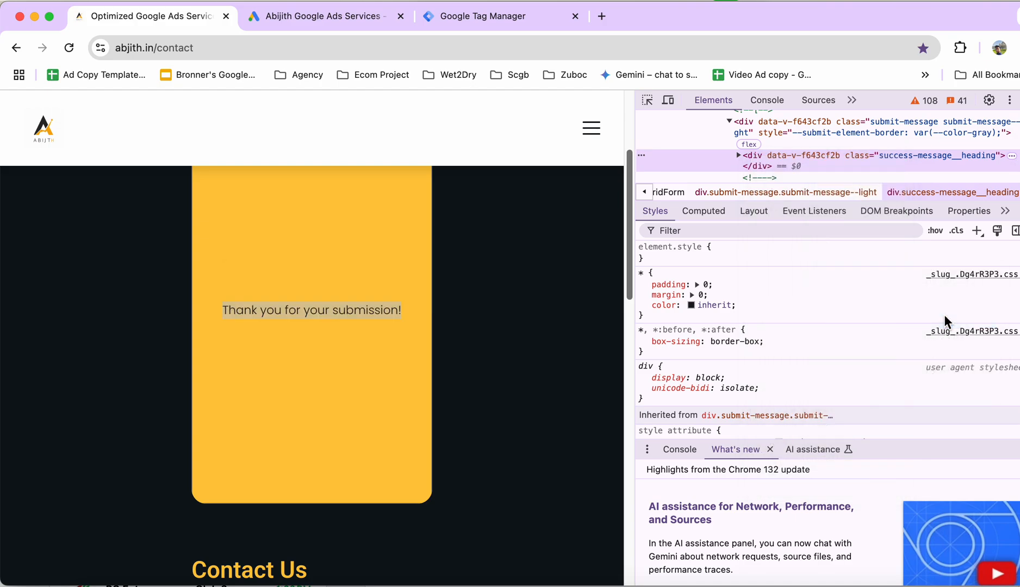
pyautogui.click(511, 15)
pyautogui.click(365, 372)
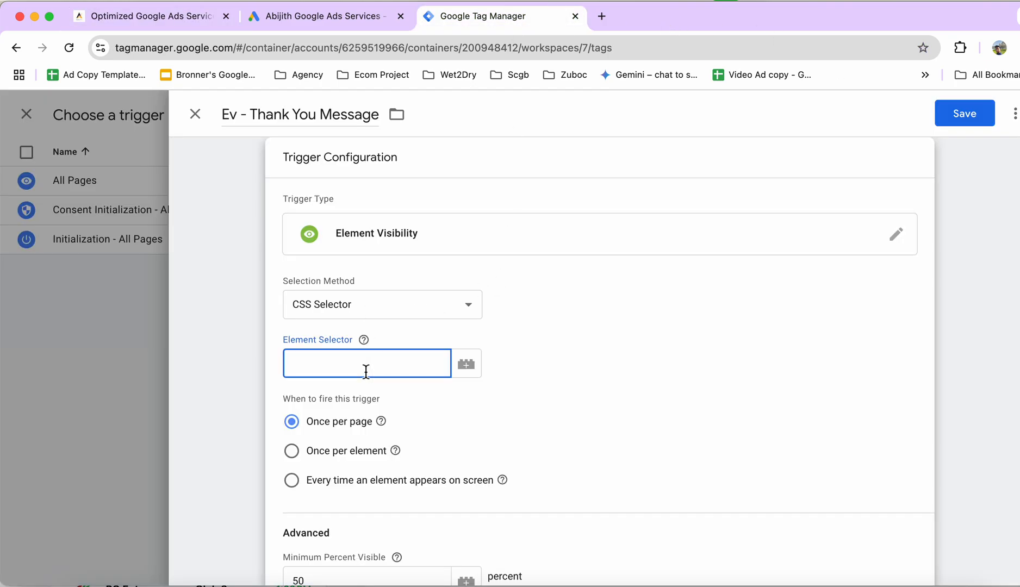
pyautogui.press('super+v')
# Enable observing DOM changes for the trigger and make it fire on Some Visibility Events.
pyautogui.scroll(-5, 505, 404)
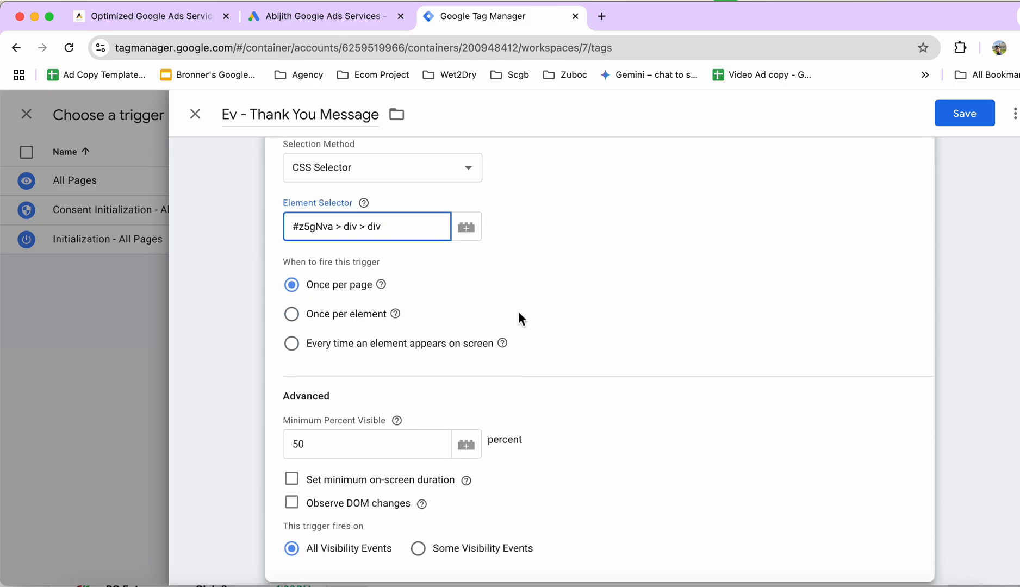
pyautogui.click(291, 483)
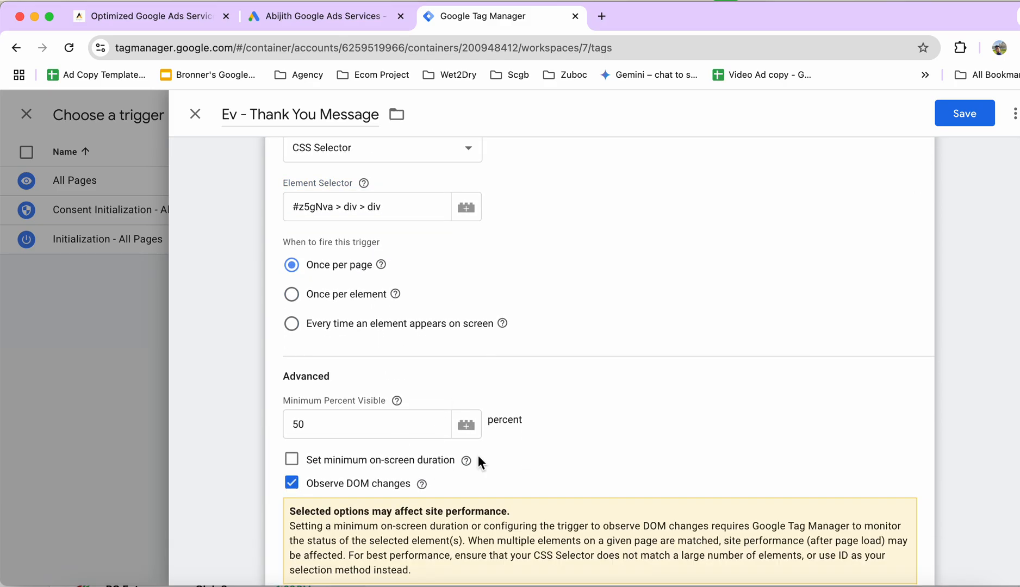
pyautogui.scroll(-2, 362, 462)
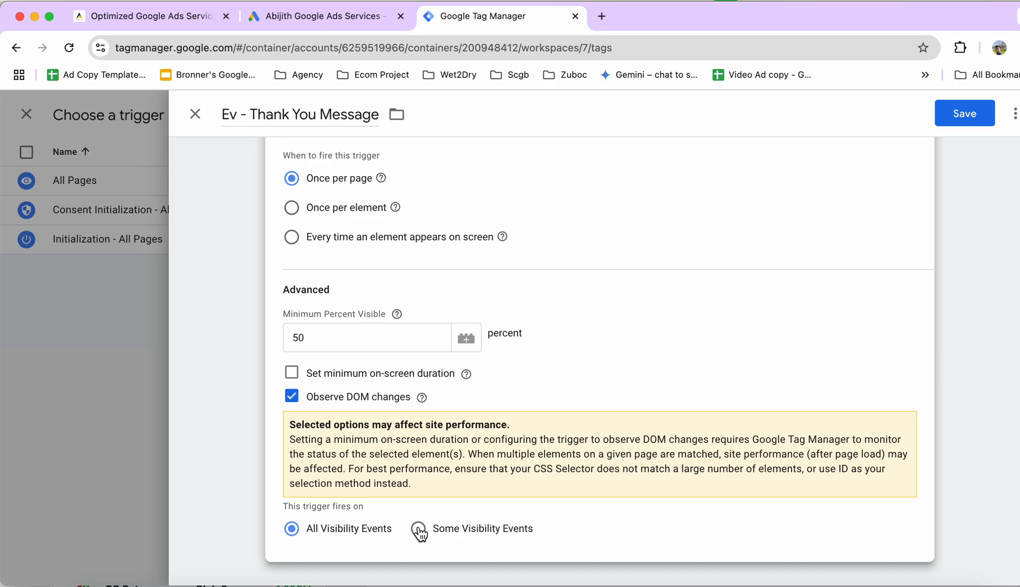
pyautogui.click(196, 16)
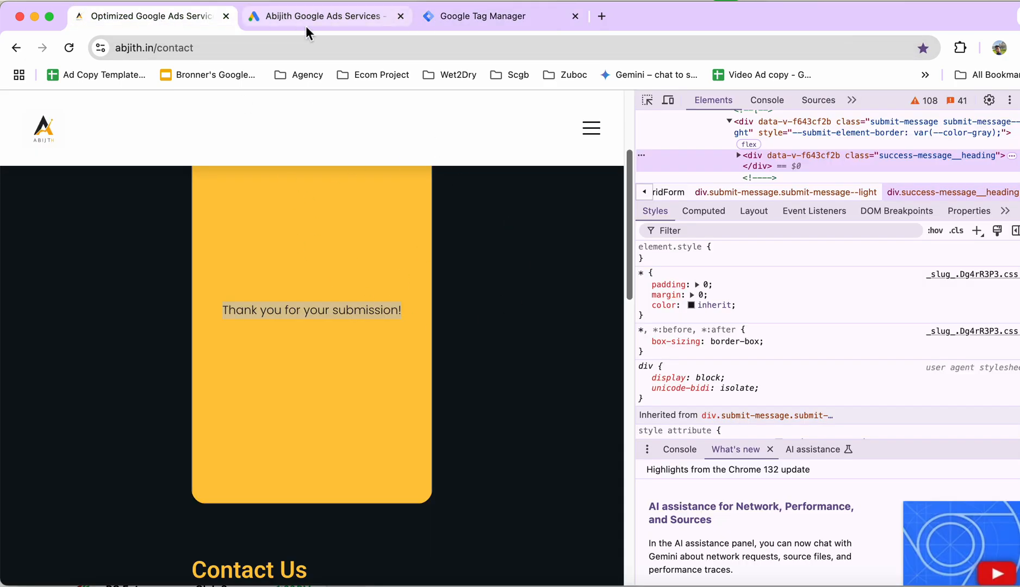
pyautogui.click(440, 20)
pyautogui.click(418, 528)
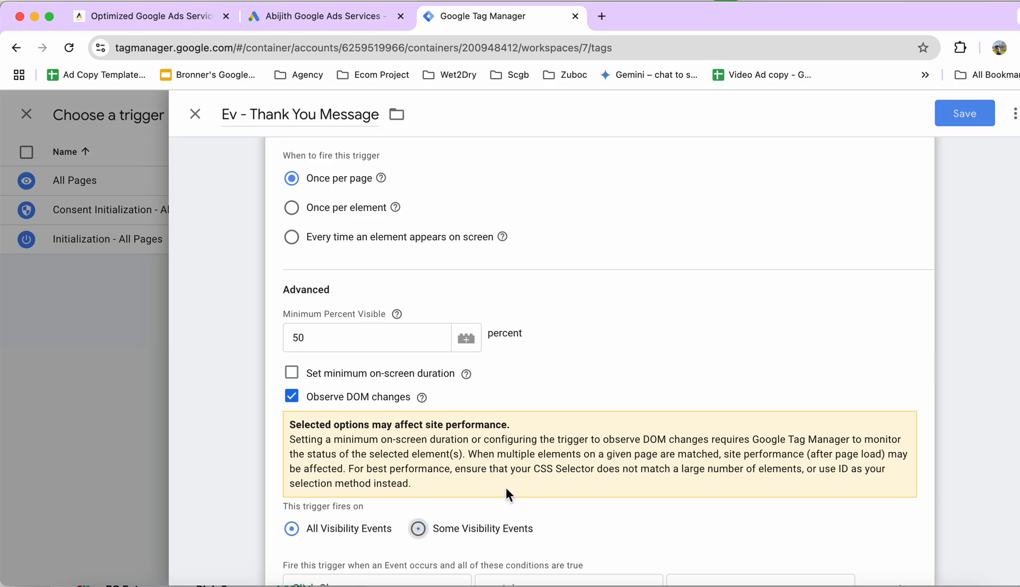
# Set the trigger's firing condition to Page Path contains "/contact", using the path copied from the contact page's URL.
pyautogui.scroll(-2, 508, 489)
pyautogui.click(444, 531)
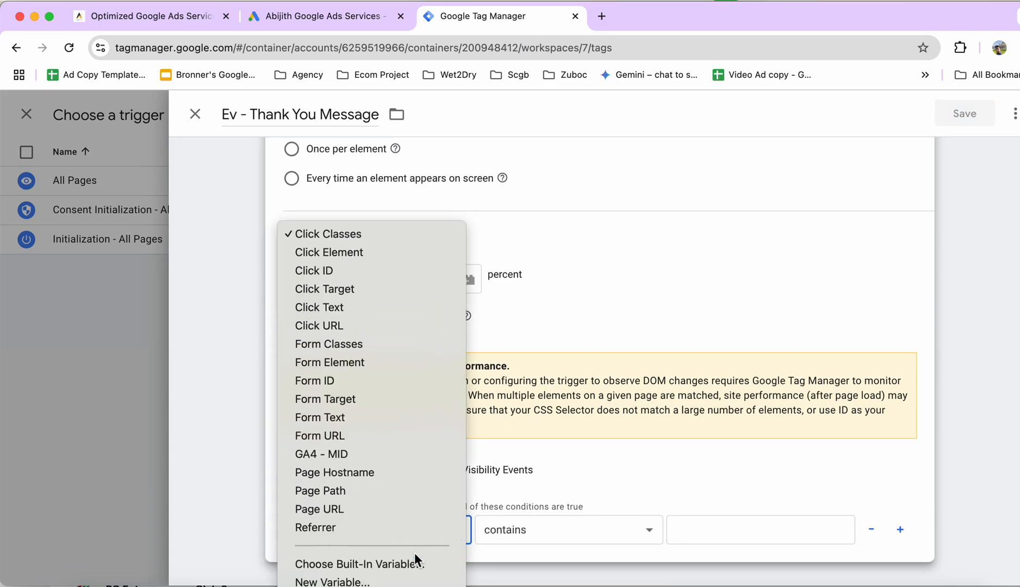
pyautogui.click(370, 490)
pyautogui.click(691, 530)
pyautogui.press('super+v')
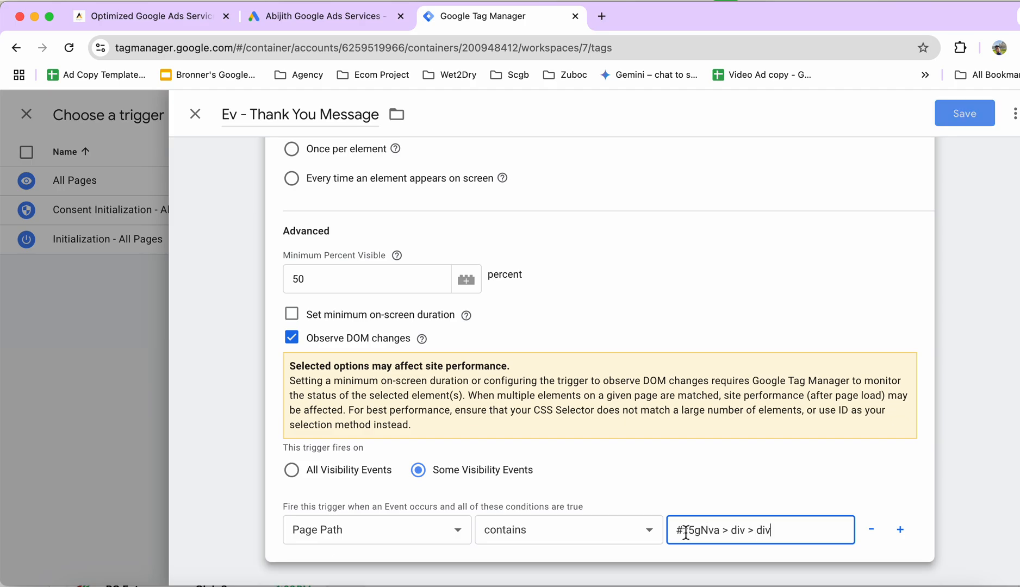
pyautogui.click(191, 19)
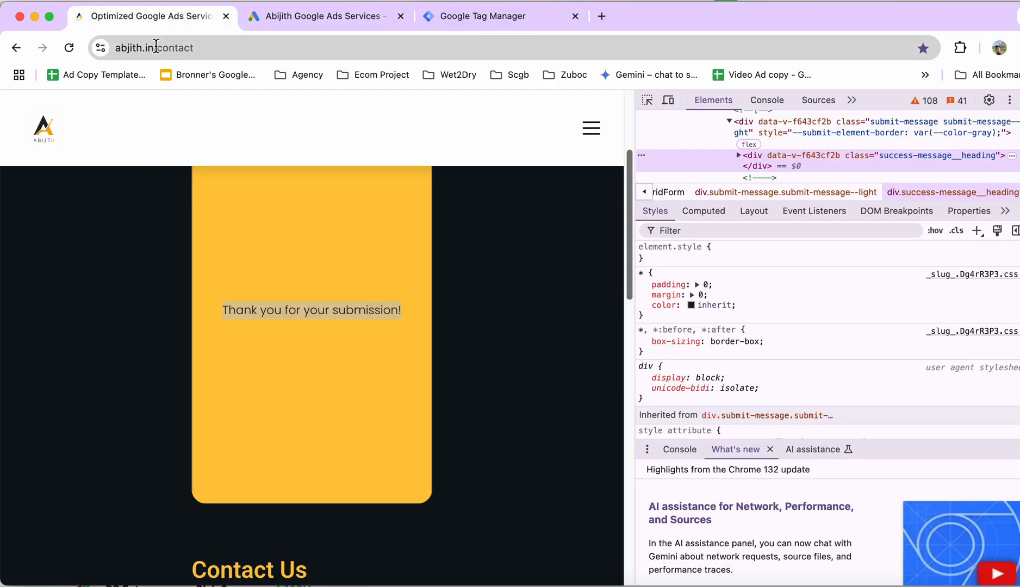
pyautogui.moveTo(154, 48); pyautogui.dragTo(215, 53)
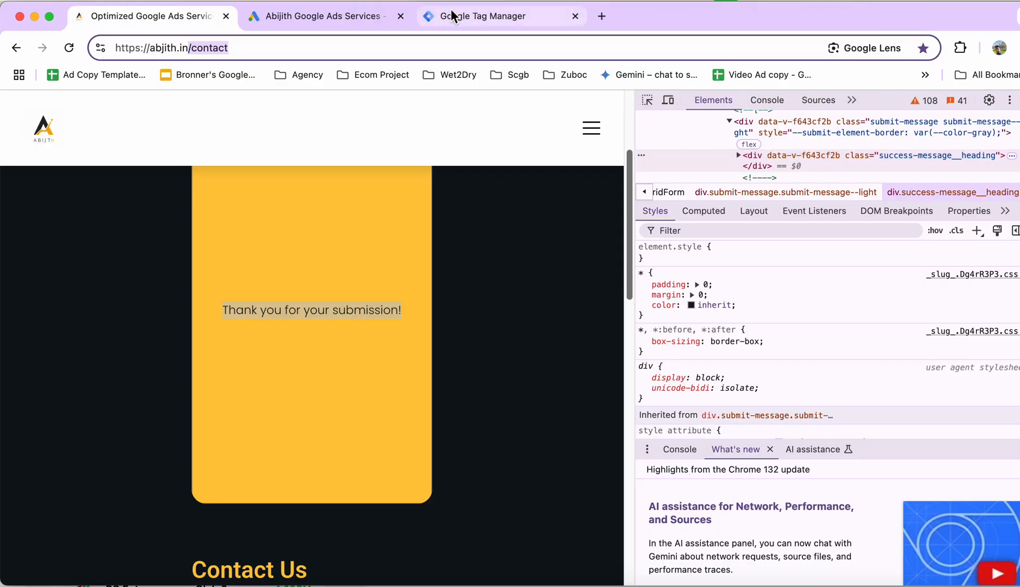
pyautogui.click(451, 16)
pyautogui.moveTo(777, 531); pyautogui.dragTo(673, 530)
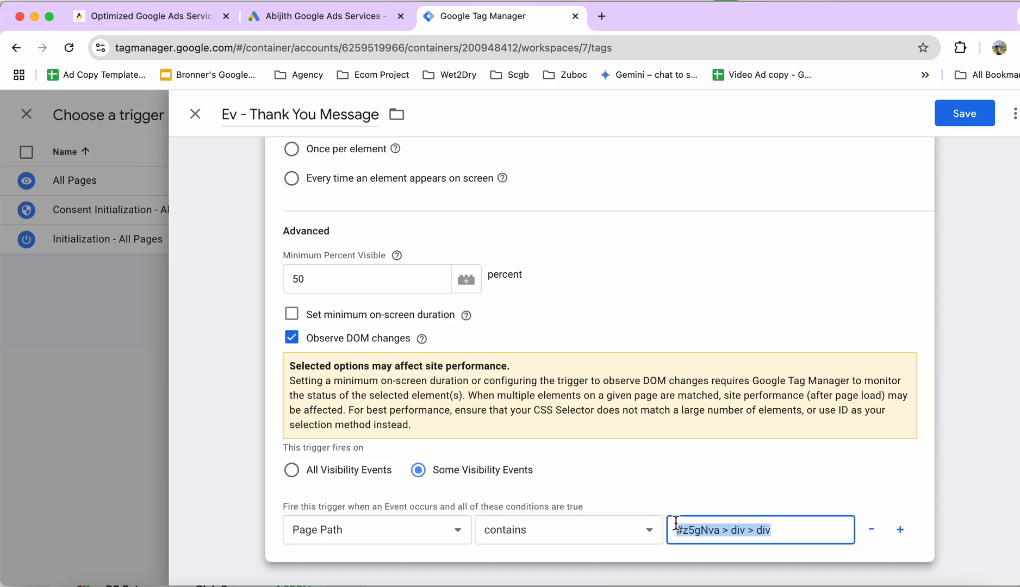
pyautogui.press('super+v')
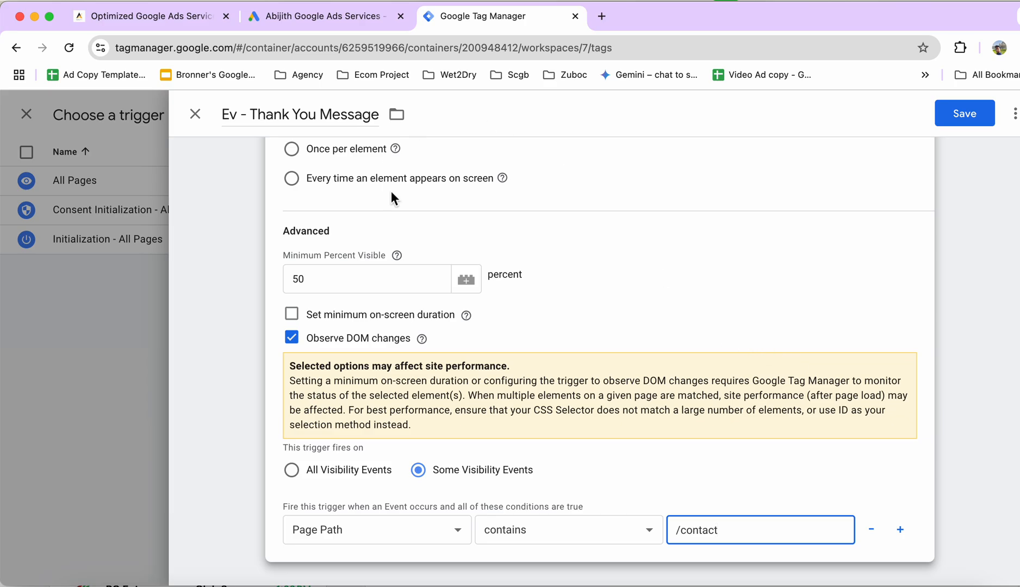
# Check the trigger's selector, firing options and condition, and save both the trigger and the "Lead - Form" tag.
pyautogui.scroll(6, 391, 190)
pyautogui.moveTo(387, 384); pyautogui.dragTo(292, 383)
pyautogui.click(629, 345)
pyautogui.scroll(-1, 619, 380)
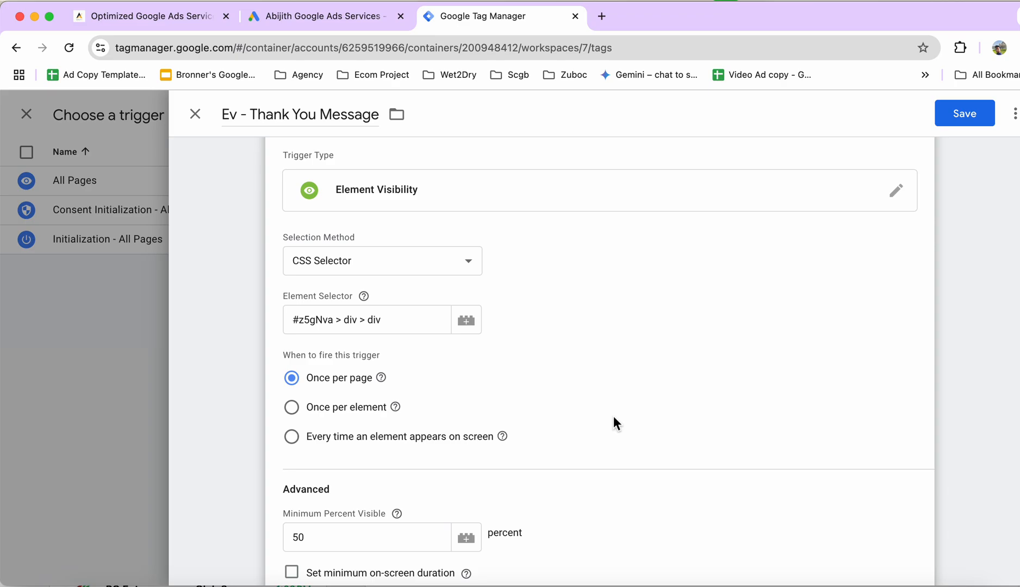
pyautogui.scroll(-4, 614, 417)
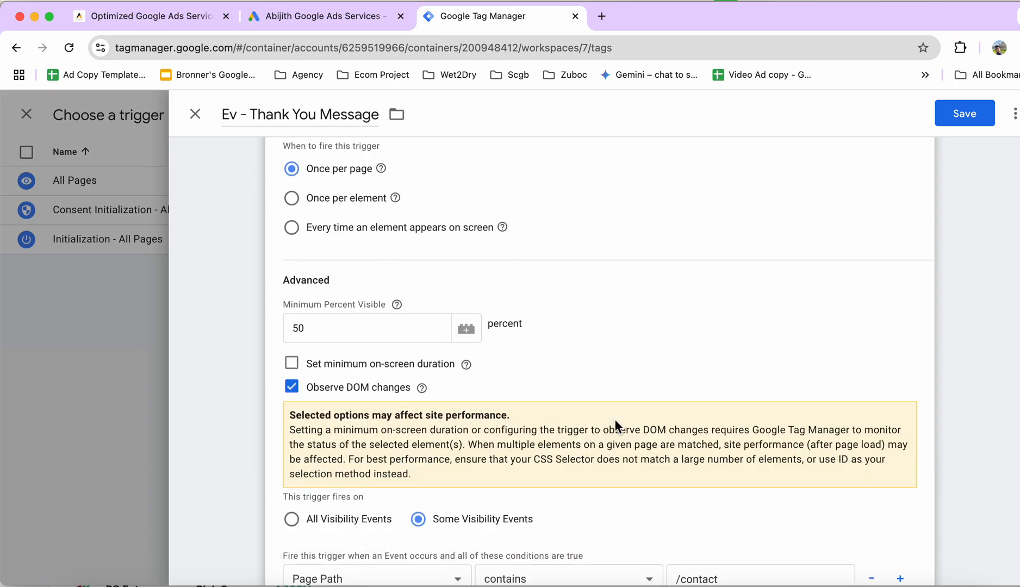
pyautogui.scroll(-1, 603, 422)
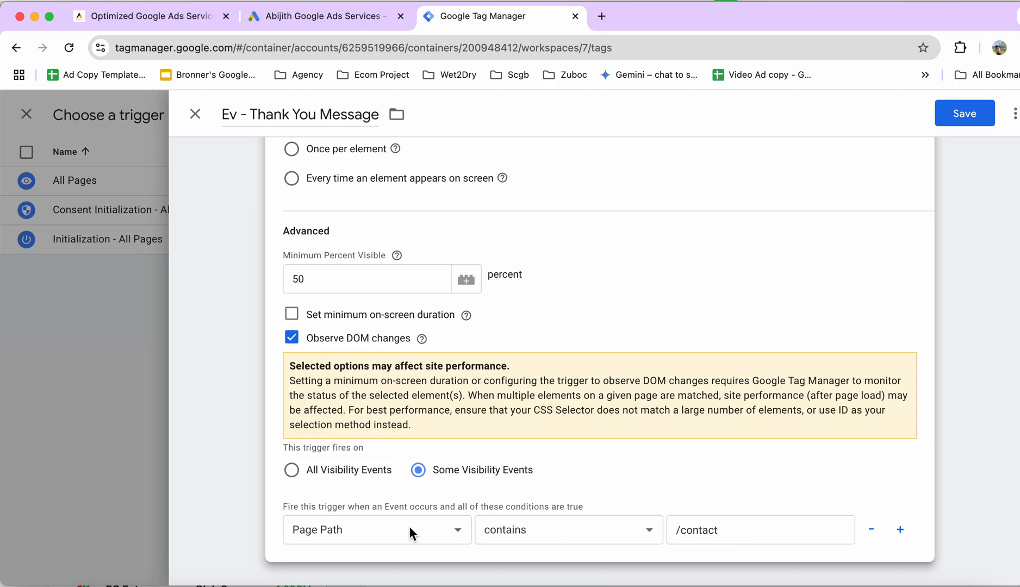
pyautogui.scroll(8, 746, 367)
pyautogui.click(959, 115)
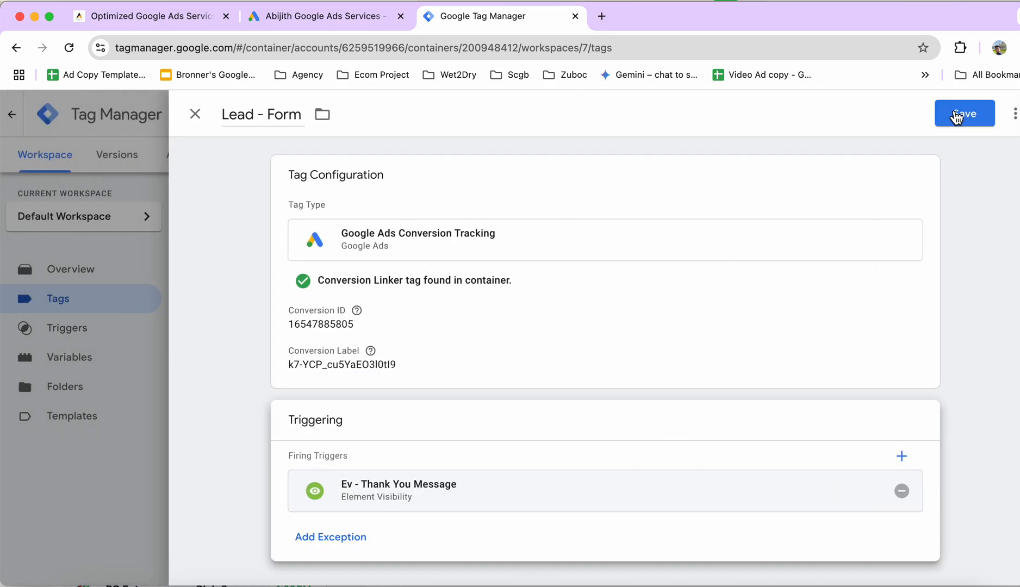
pyautogui.click(955, 114)
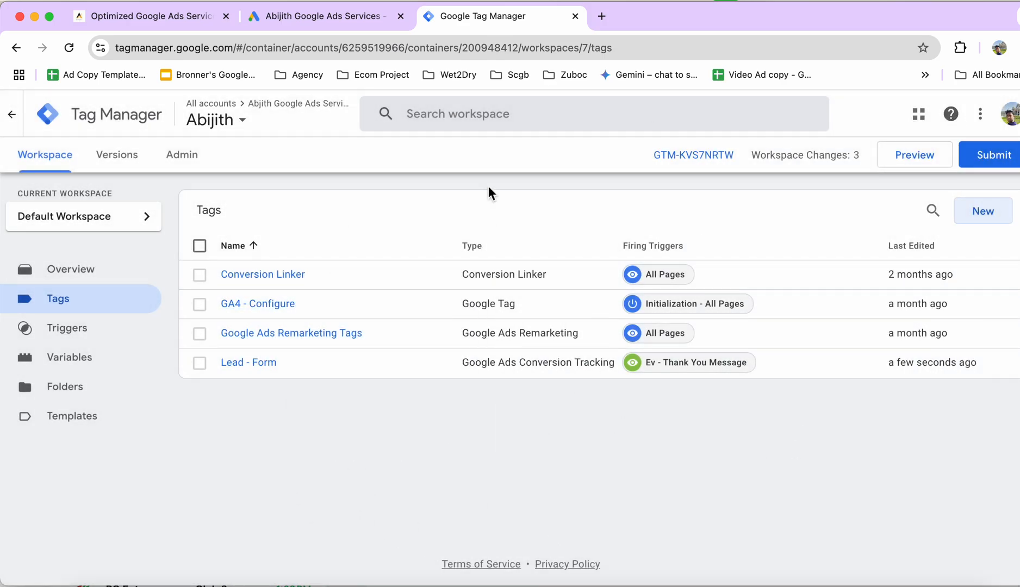
# Preview the container and connect Tag Assistant to the website's contact page.
pyautogui.click(885, 158)
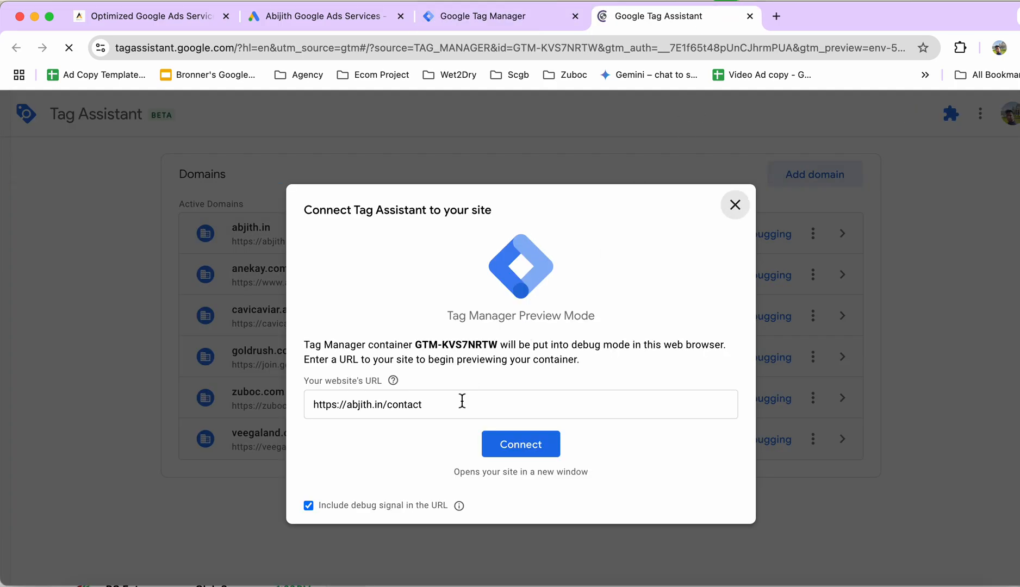
pyautogui.click(450, 409)
pyautogui.click(531, 449)
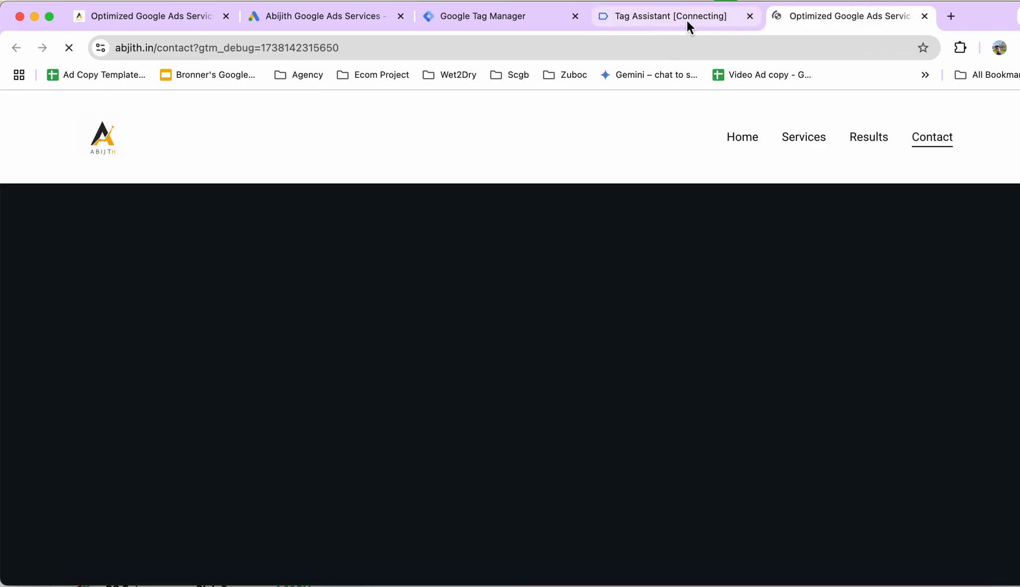
pyautogui.click(686, 20)
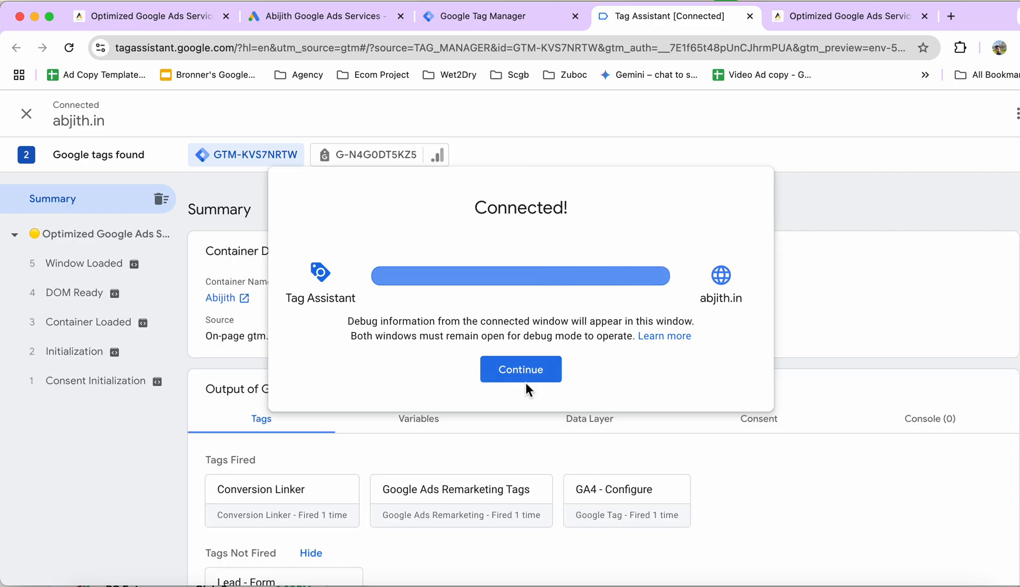
pyautogui.click(524, 374)
# Switch to the debugged contact page and fill in the form's first name, with "abjith.in" as the company.
pyautogui.click(806, 16)
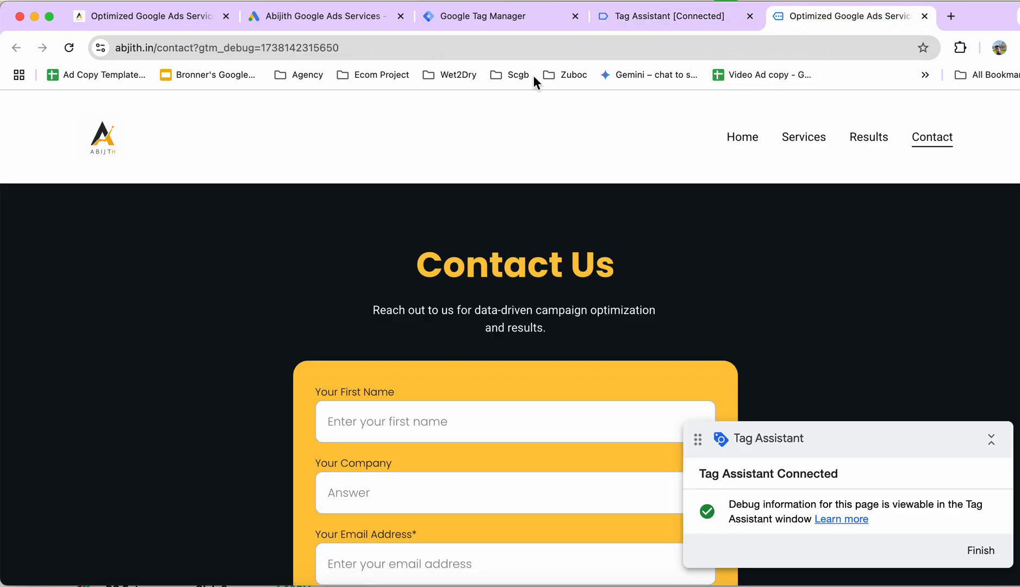
pyautogui.click(621, 17)
pyautogui.click(812, 21)
pyautogui.click(453, 421)
pyautogui.scroll(-3, 453, 421)
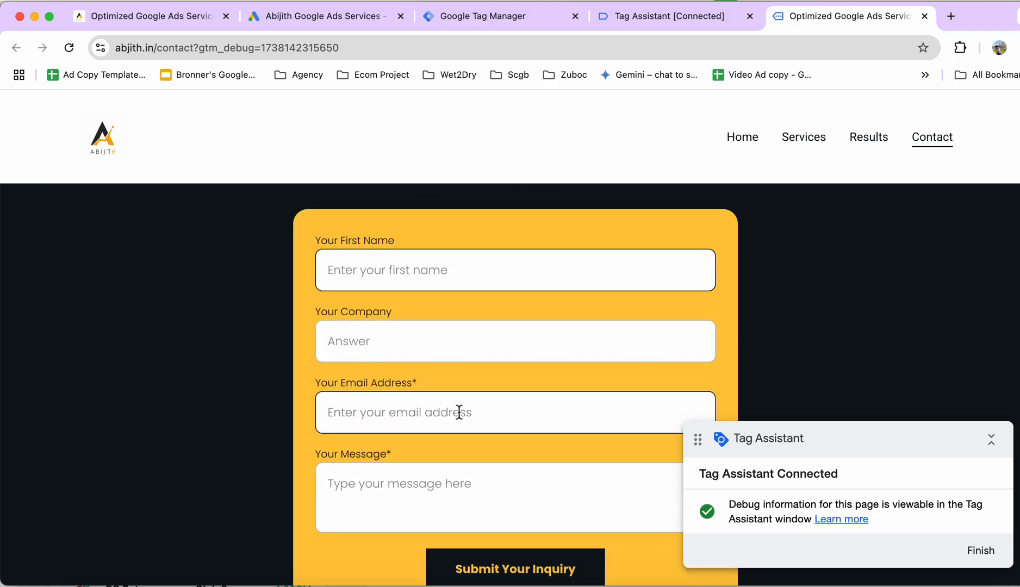
pyautogui.write('Abjith')
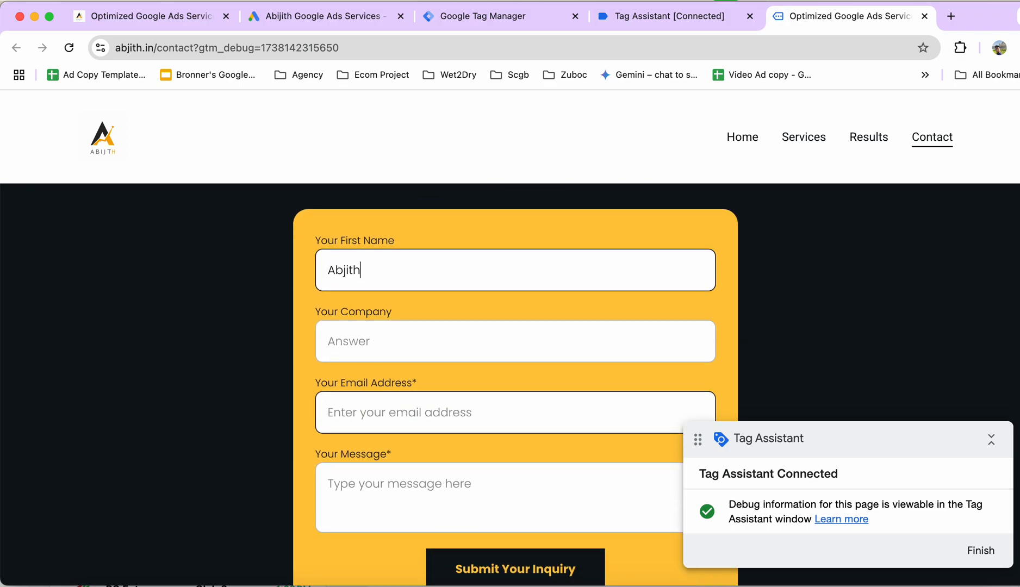
pyautogui.press('Tab')
pyautogui.write('a')
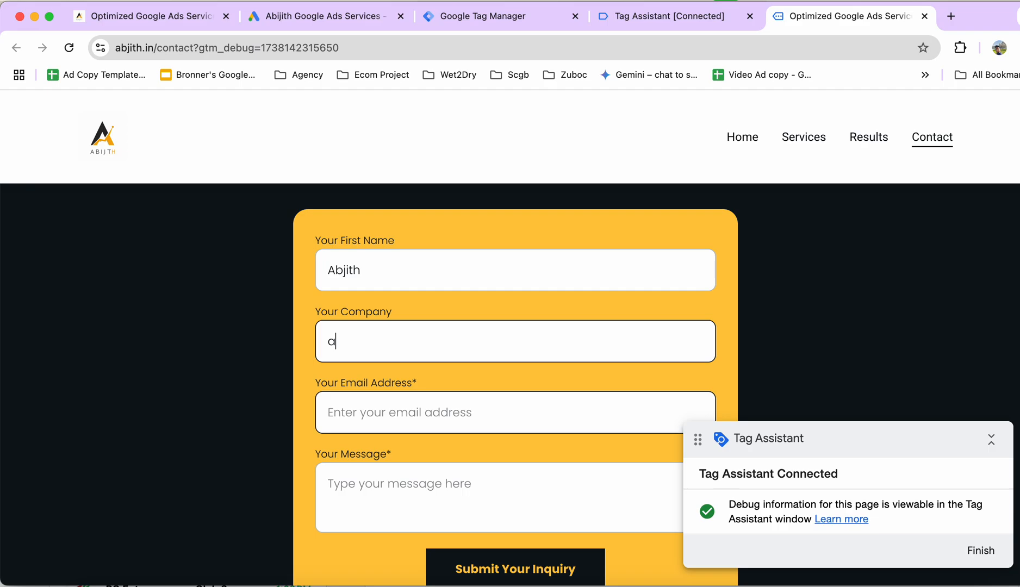
pyautogui.write('bjith.in')
pyautogui.press('Tab')
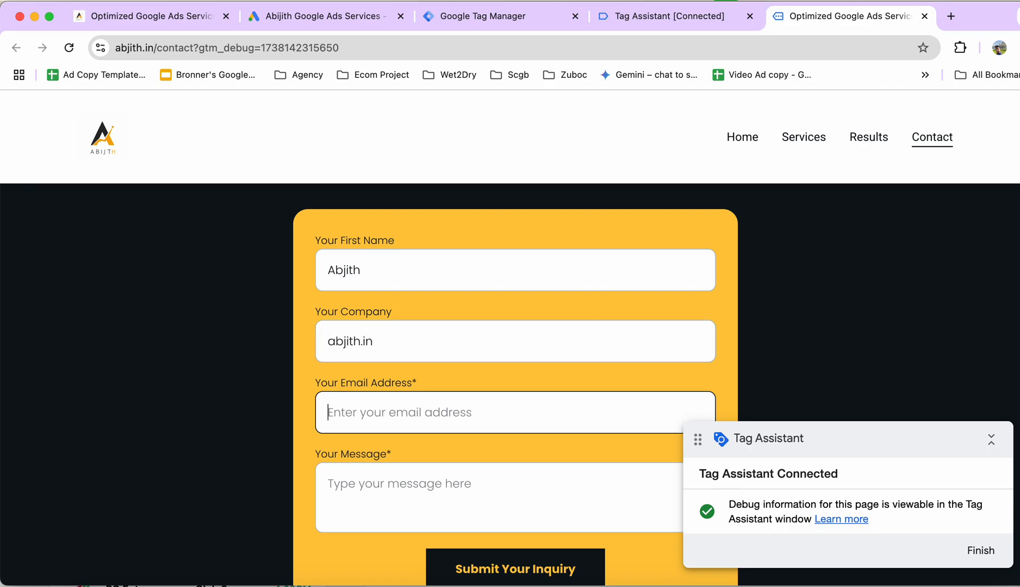
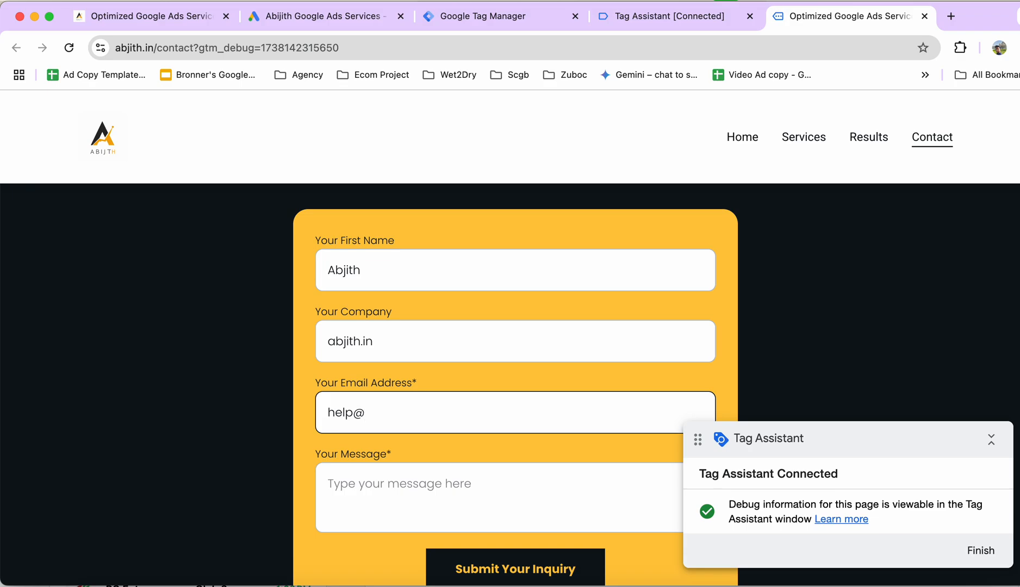
# Fill in the contact form's e-mail address and the message "hgfhgh", and submit the inquiry.
pyautogui.press('Tab')
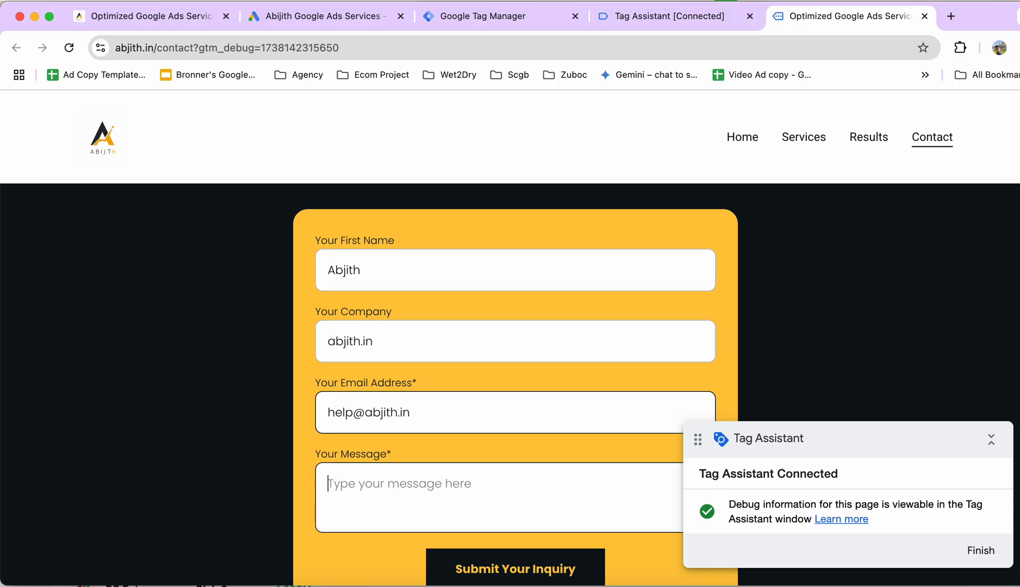
pyautogui.write('hgfhgh')
pyautogui.scroll(-3, 429, 429)
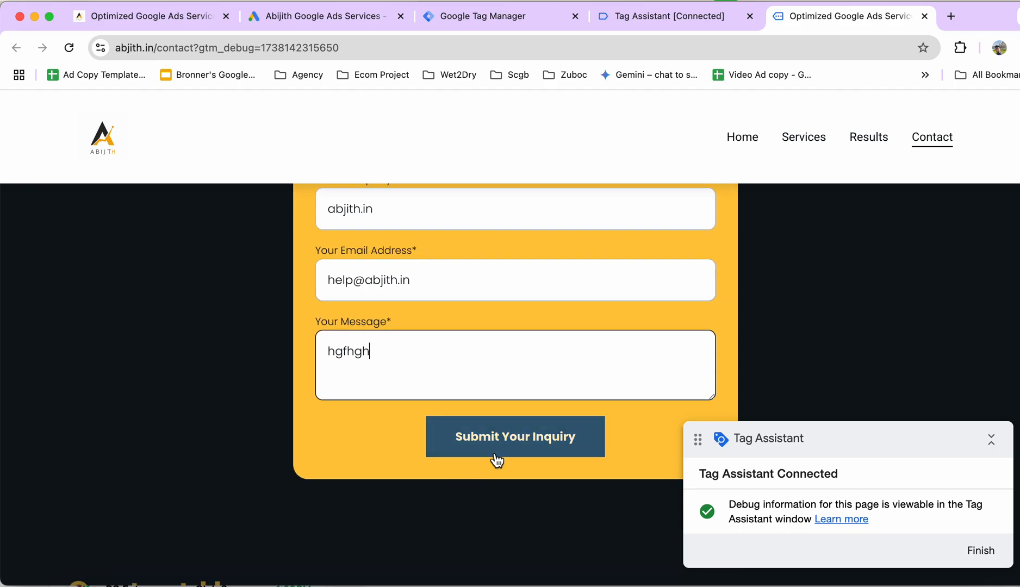
pyautogui.click(494, 450)
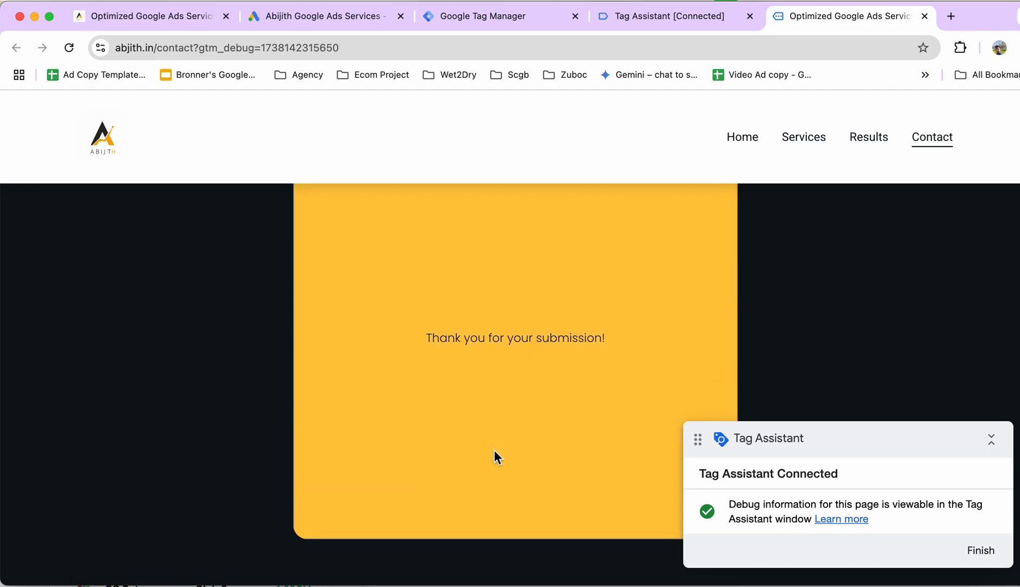
# Switch to Tag Assistant and check which tags fired for the test form submission.
pyautogui.click(672, 22)
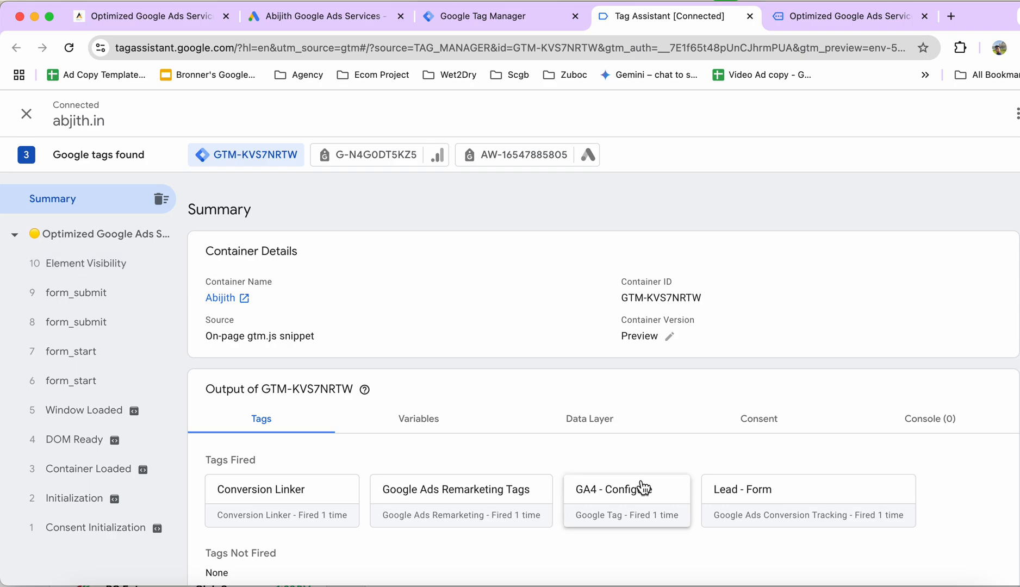
pyautogui.scroll(-1, 643, 489)
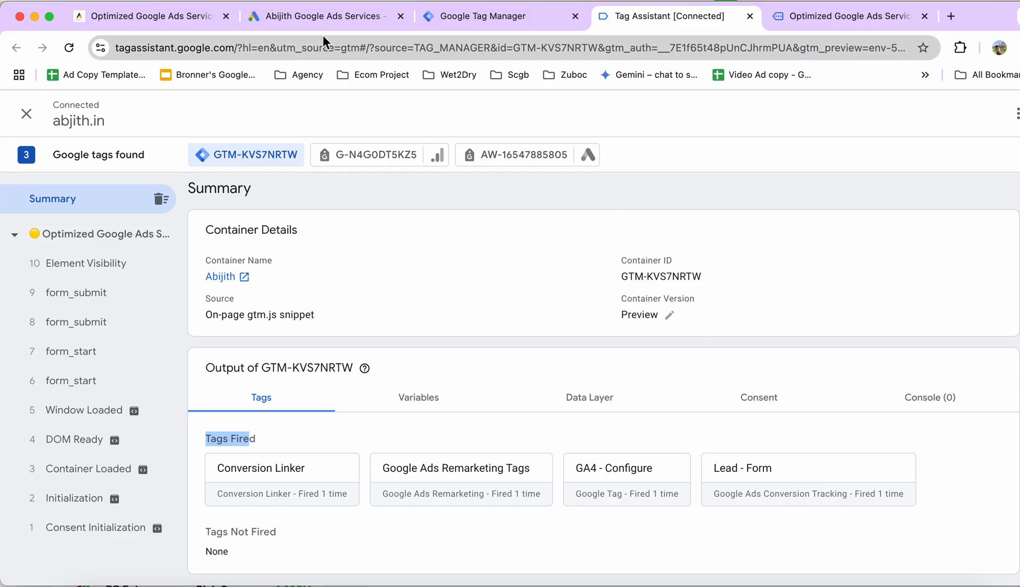
# Switch to Google Ads and finish the new conversion action's setup.
pyautogui.click(291, 20)
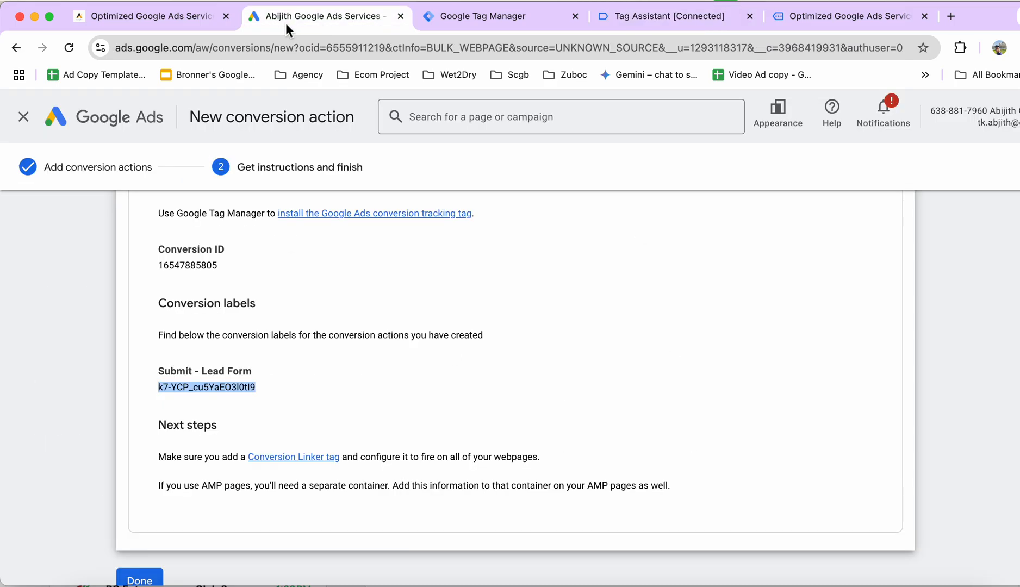
pyautogui.scroll(-2, 527, 456)
pyautogui.click(140, 538)
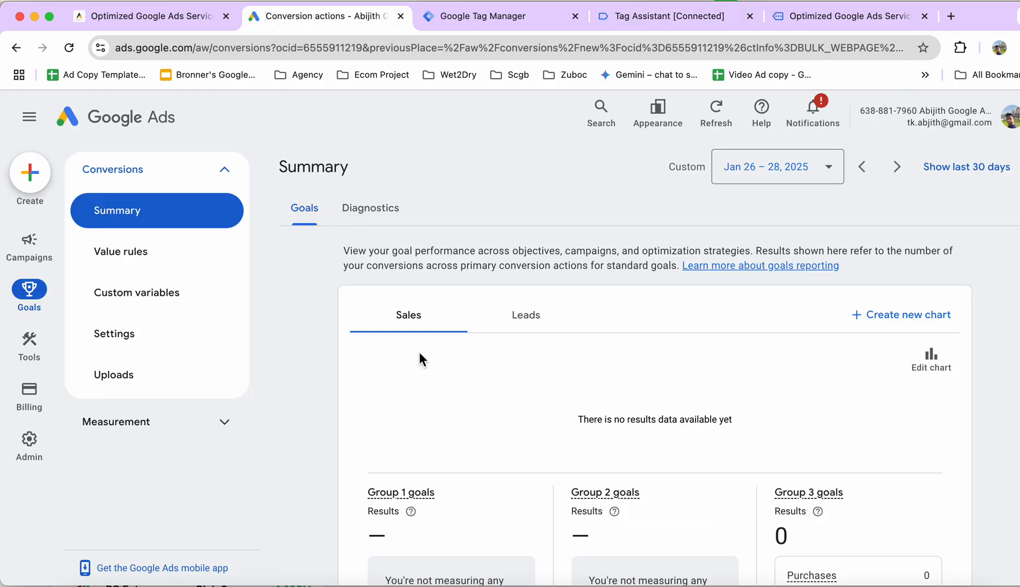
# Reload the conversions summary and compare the status of the Submit - Lead Form action with that of Purchase (1).
pyautogui.scroll(-5, 612, 417)
pyautogui.scroll(-10, 612, 418)
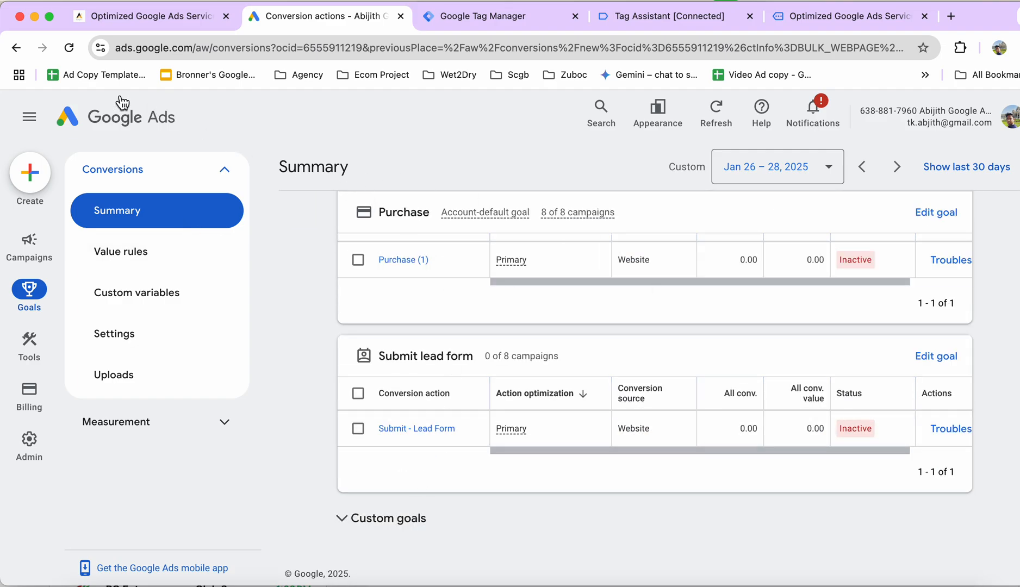
pyautogui.click(75, 49)
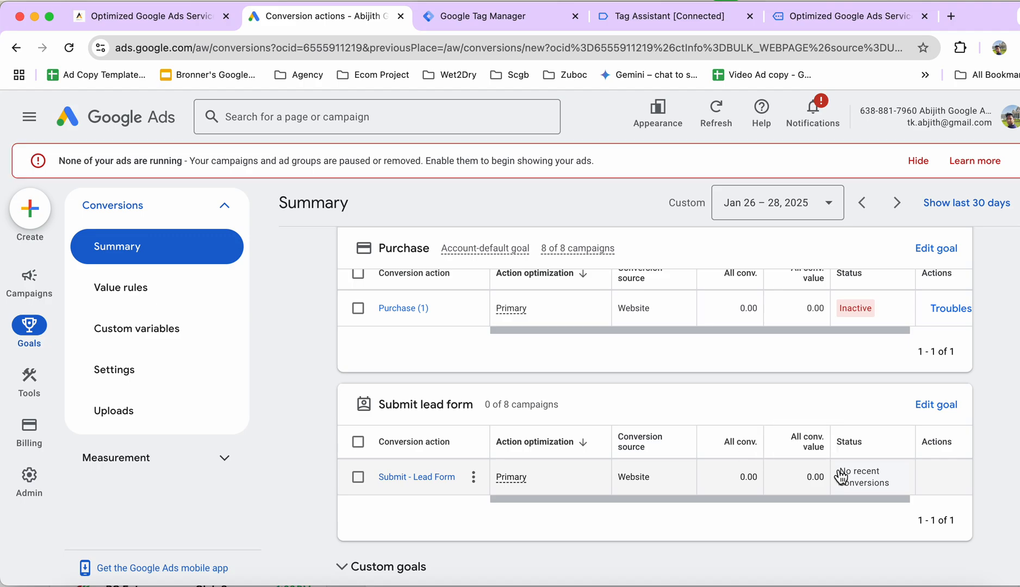
pyautogui.moveTo(838, 471); pyautogui.dragTo(883, 494)
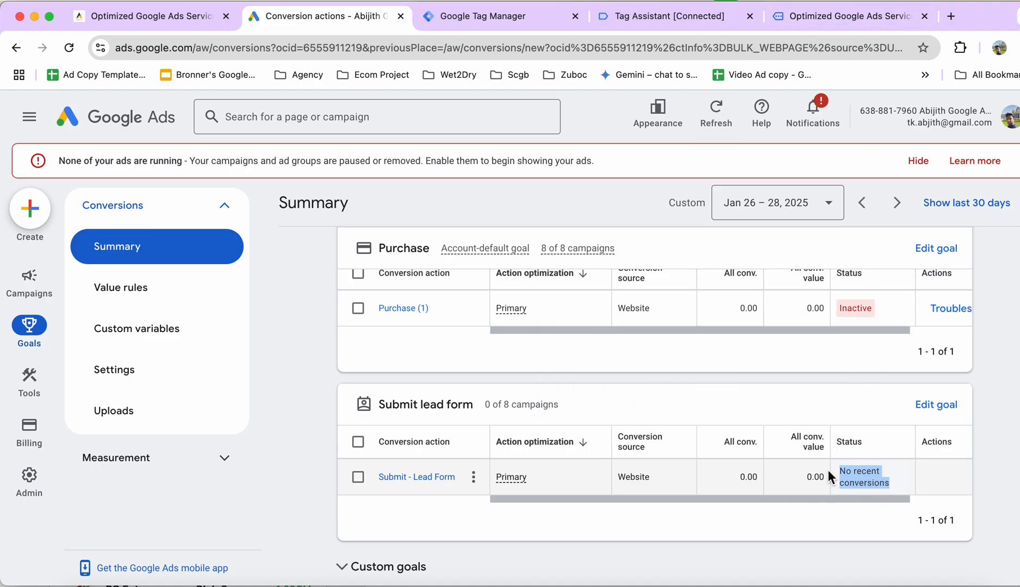
pyautogui.click(841, 481)
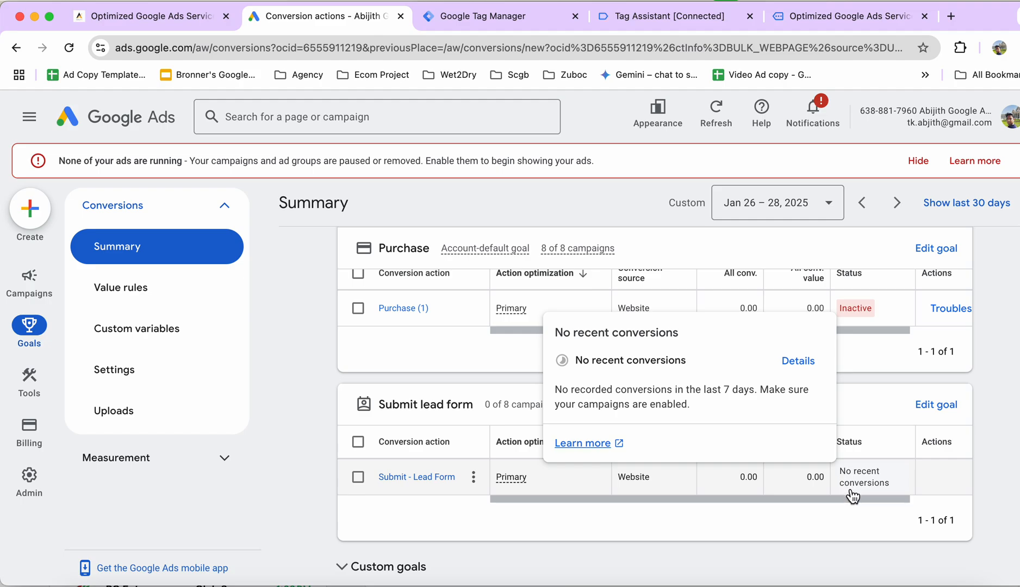
pyautogui.moveTo(863, 318)
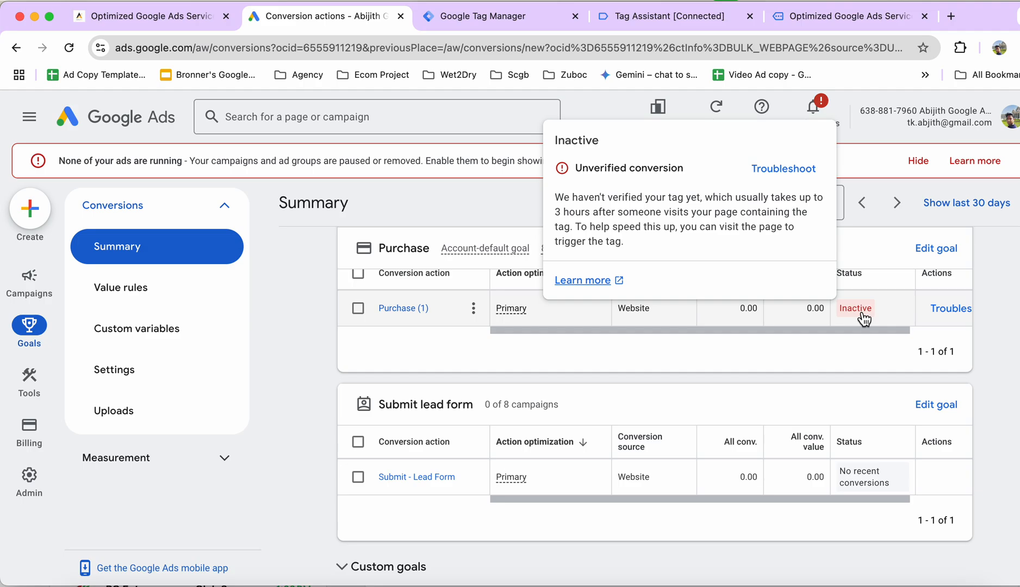
pyautogui.moveTo(847, 478)
pyautogui.moveTo(842, 473); pyautogui.dragTo(897, 499)
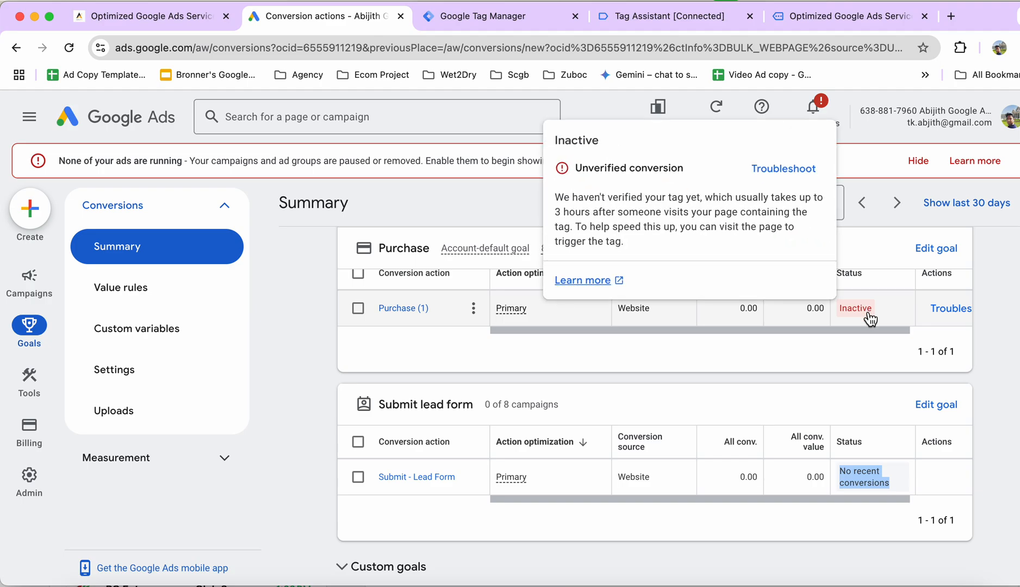
# Review the contact page's thank-you message, the Tag Manager tags and the all-conversions figure of Submit - Lead Form in Google Ads.
pyautogui.click(796, 22)
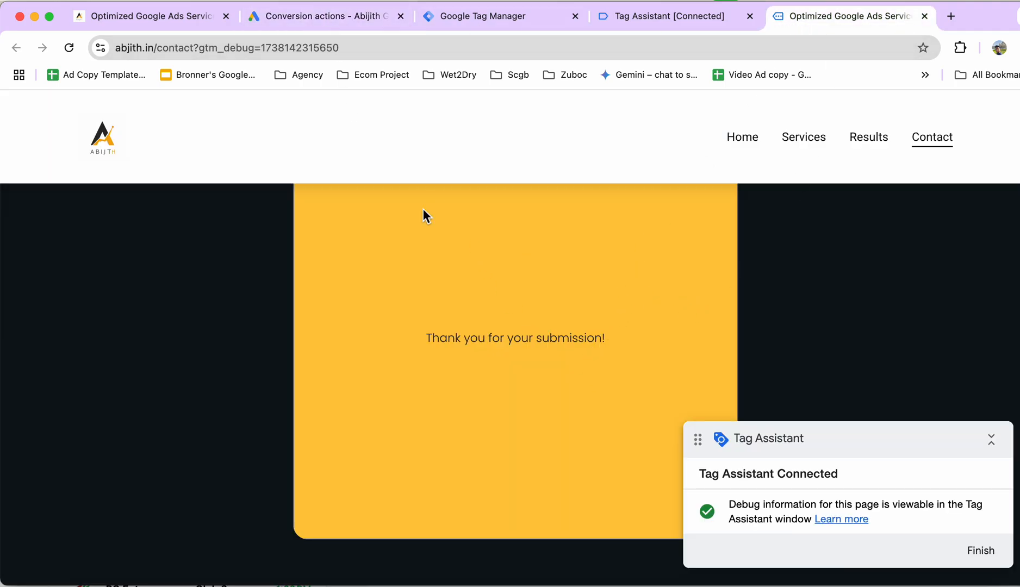
pyautogui.click(480, 16)
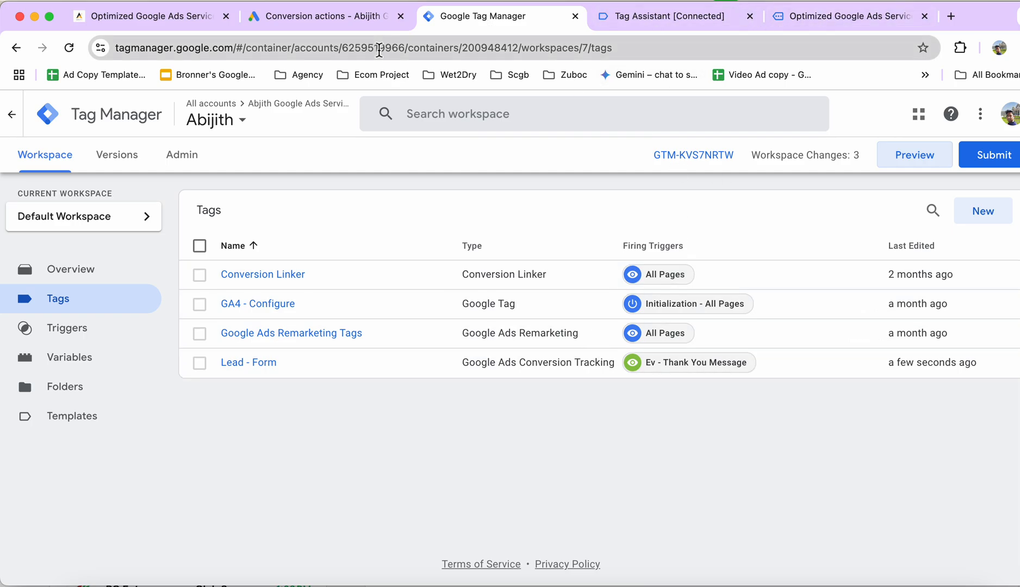
pyautogui.click(321, 16)
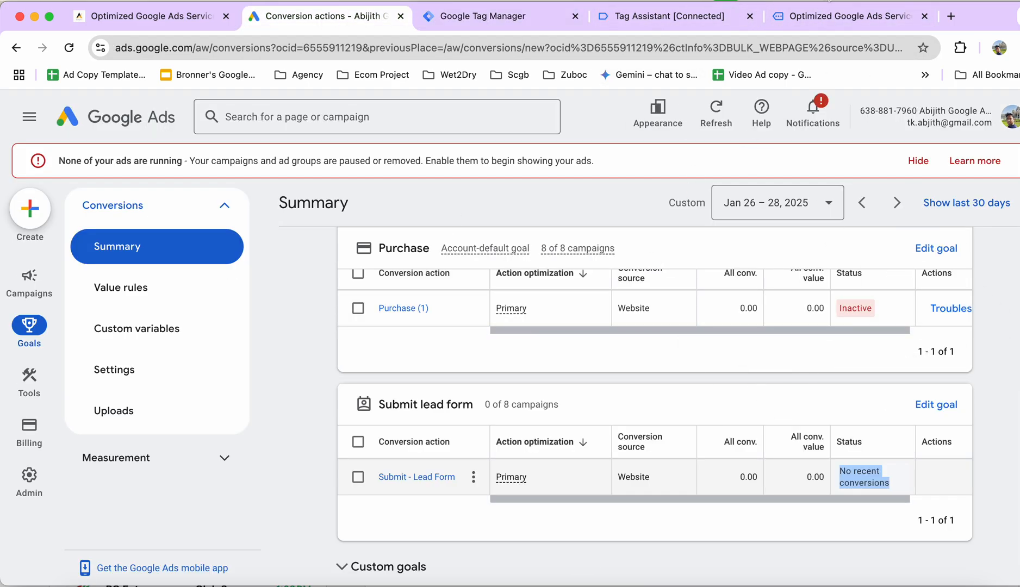
pyautogui.click(827, 15)
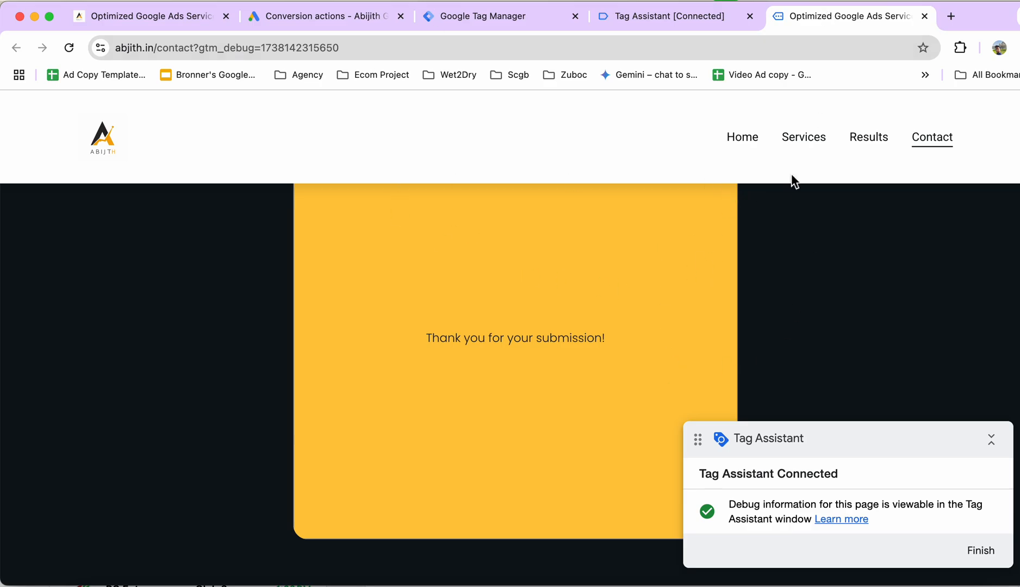
pyautogui.click(285, 15)
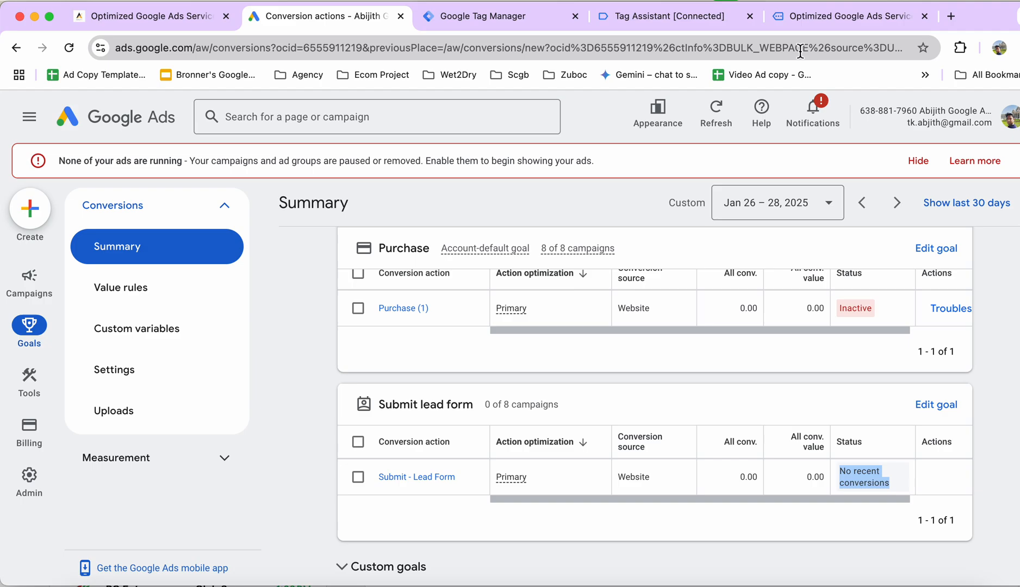
pyautogui.click(737, 466)
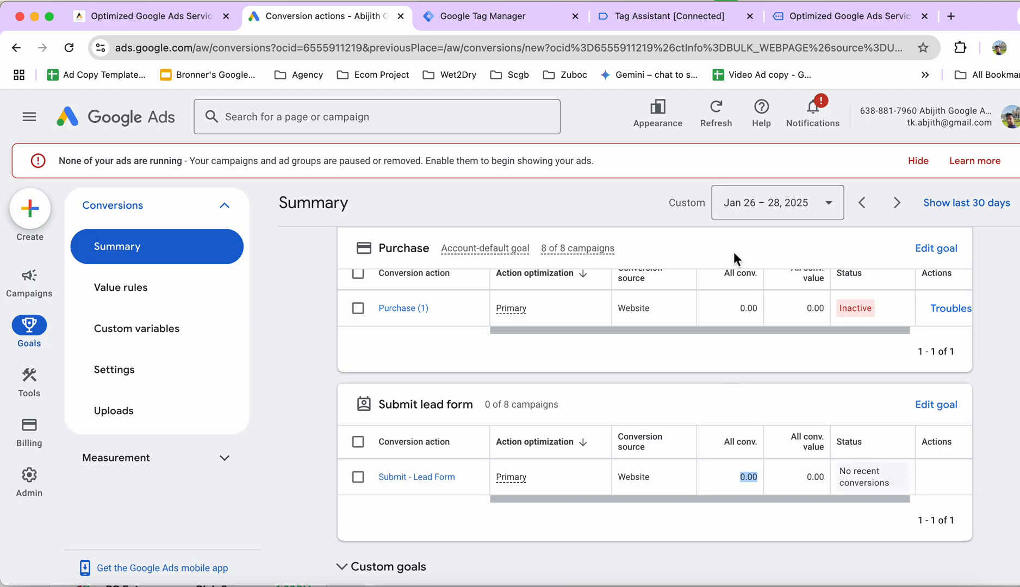
pyautogui.click(791, 17)
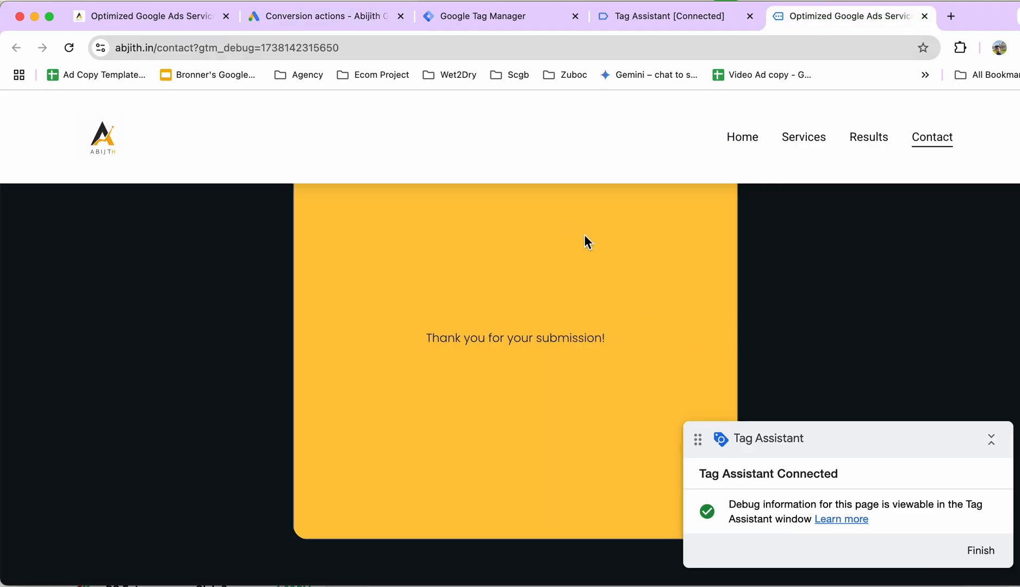
pyautogui.scroll(3, 584, 234)
pyautogui.scroll(-3, 615, 377)
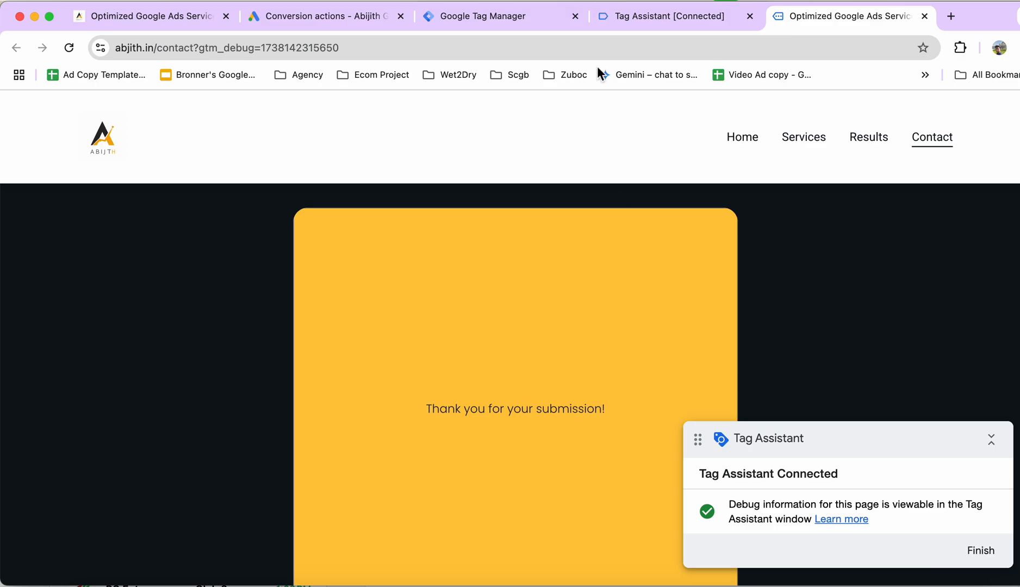
# Switch to Google Tag Manager and publish the workspace changes as a new container version without a name or description.
pyautogui.click(504, 12)
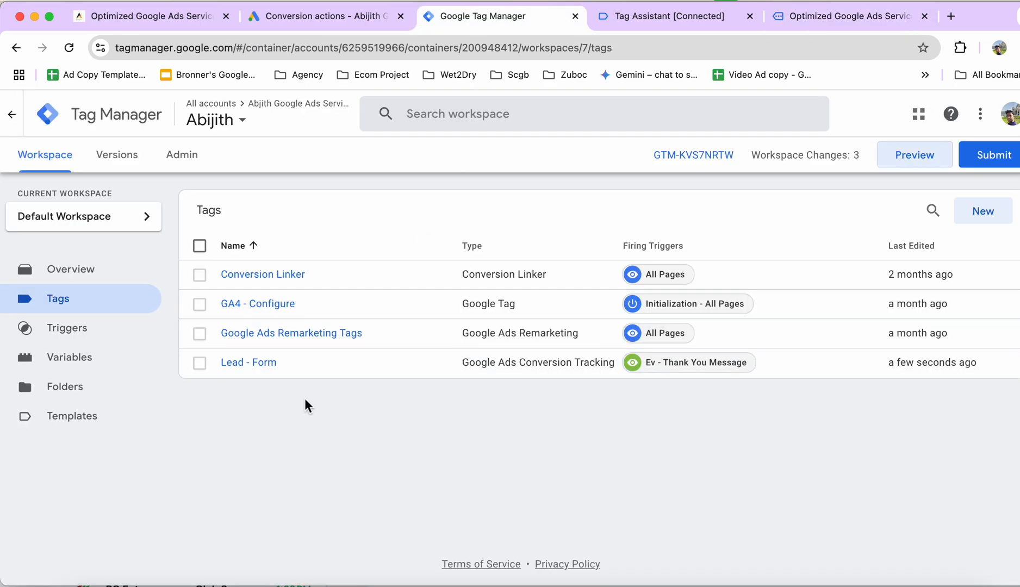
pyautogui.click(990, 172)
pyautogui.click(986, 121)
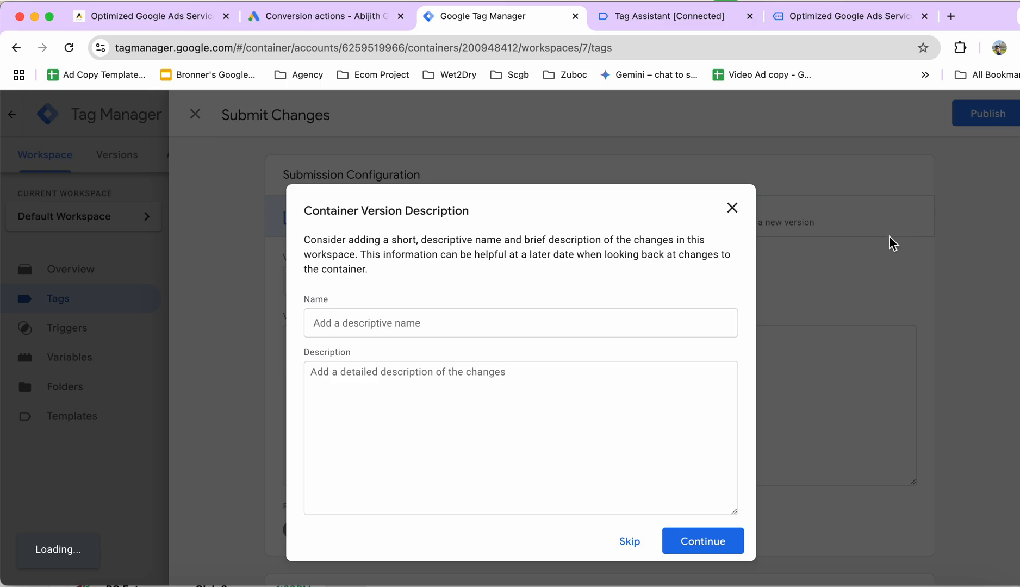
pyautogui.click(684, 550)
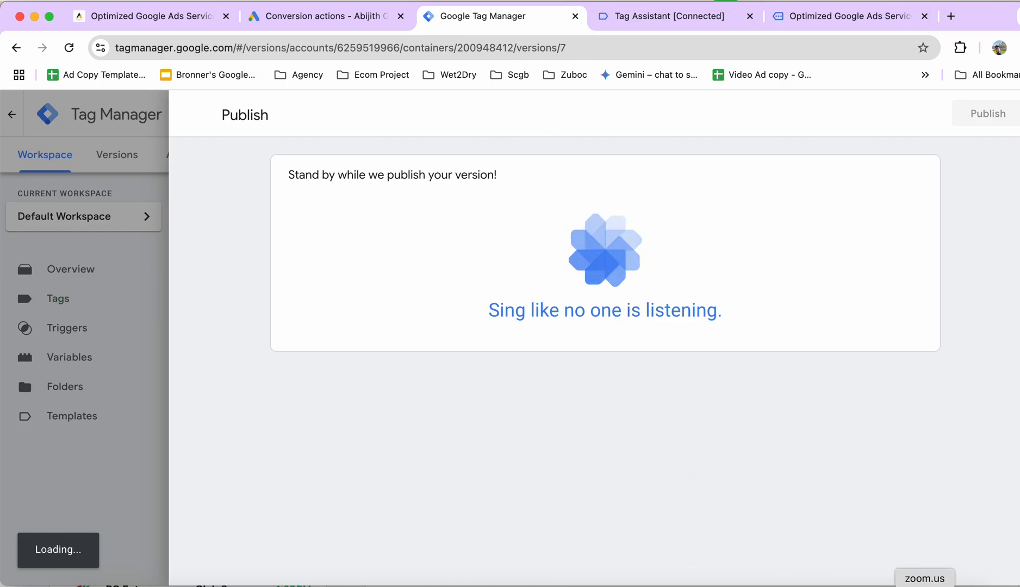
pyautogui.click(924, 586)
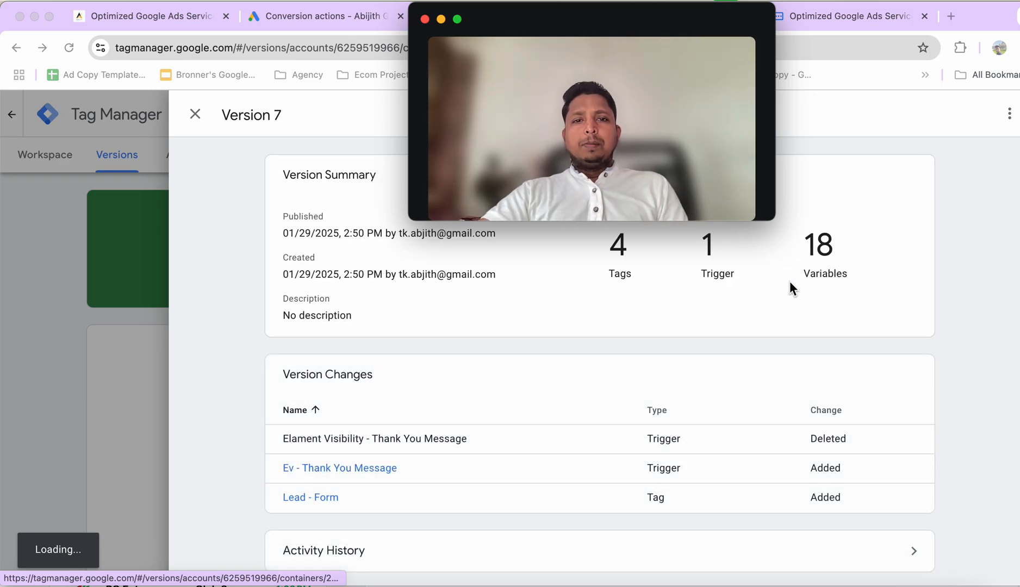